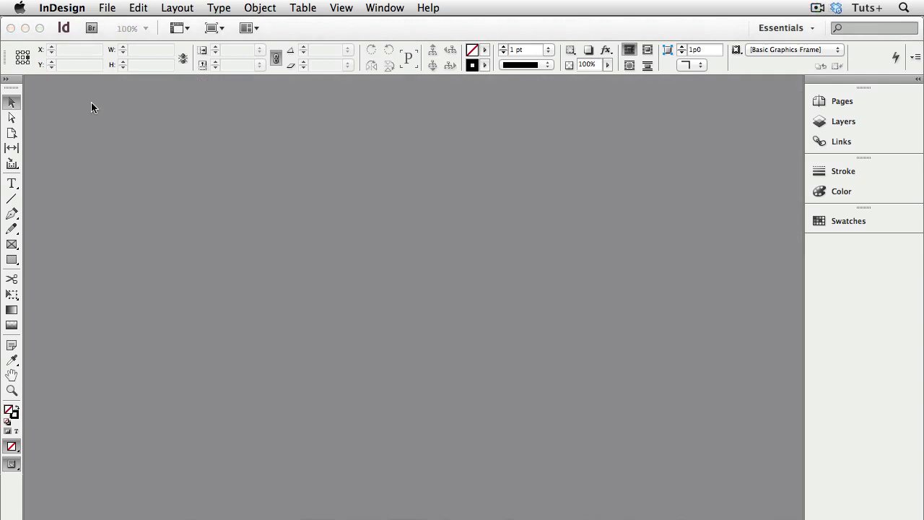
- Start a new document and keep the [Default] document preset
left_click(104, 9)
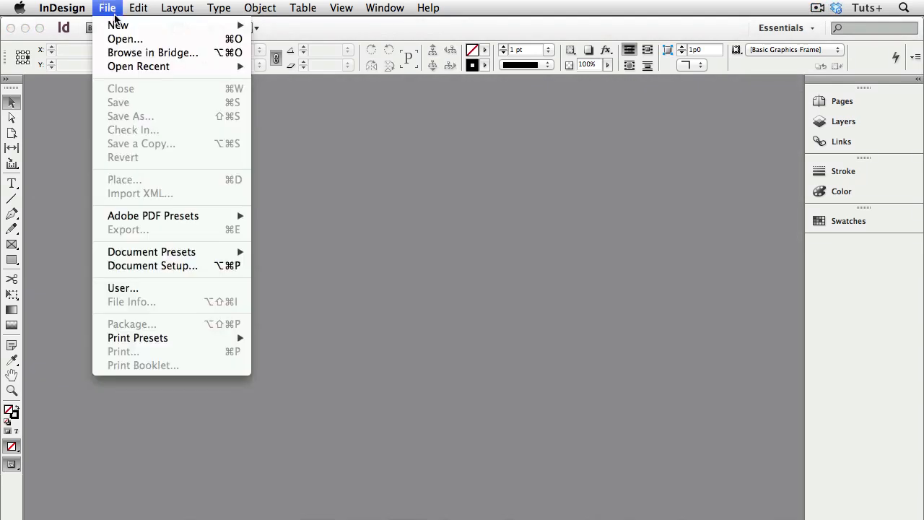
mouse_move(120, 25)
left_click(296, 30)
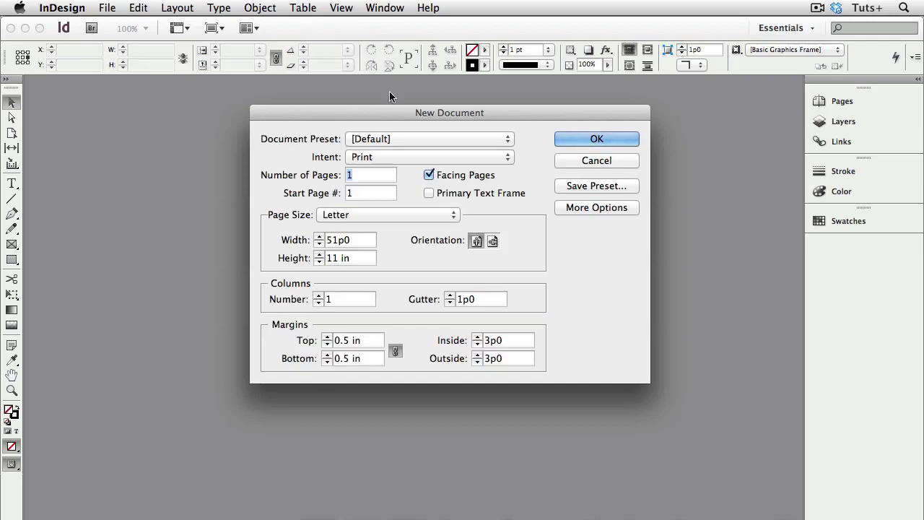
left_click(510, 137)
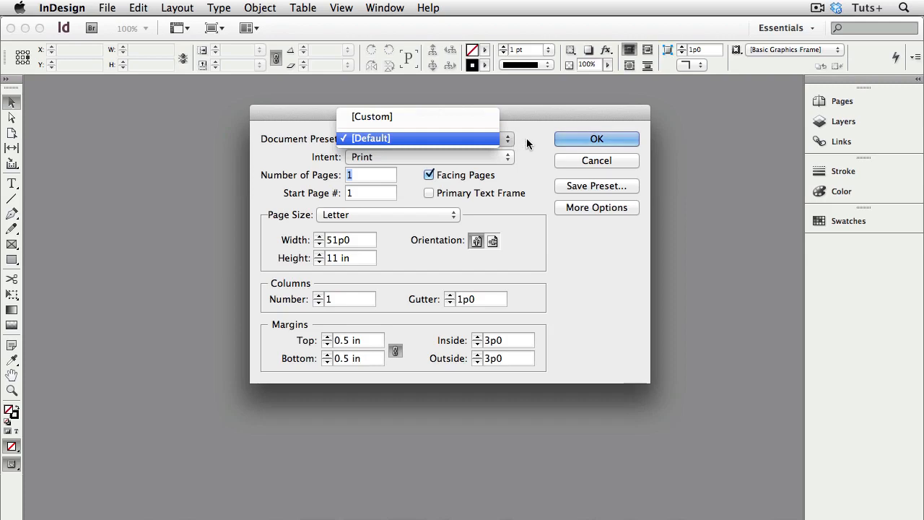
left_click(536, 139)
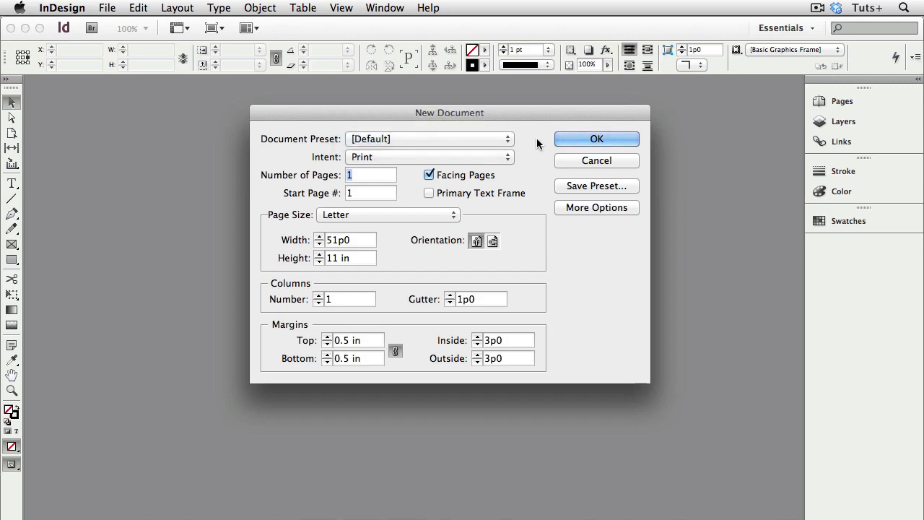
- Try the Web and Digital Publishing intents, keeping the iPad page size for the latter, and return the intent to Print
left_click(504, 156)
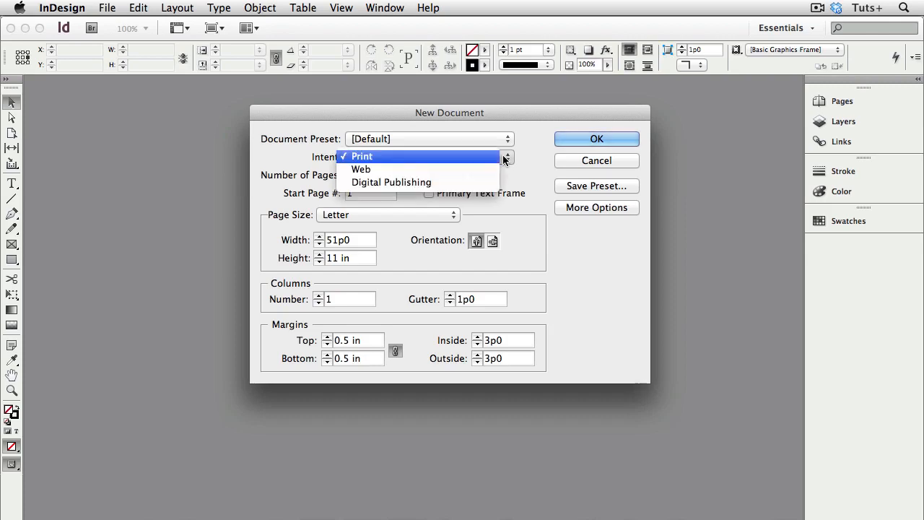
left_click(480, 168)
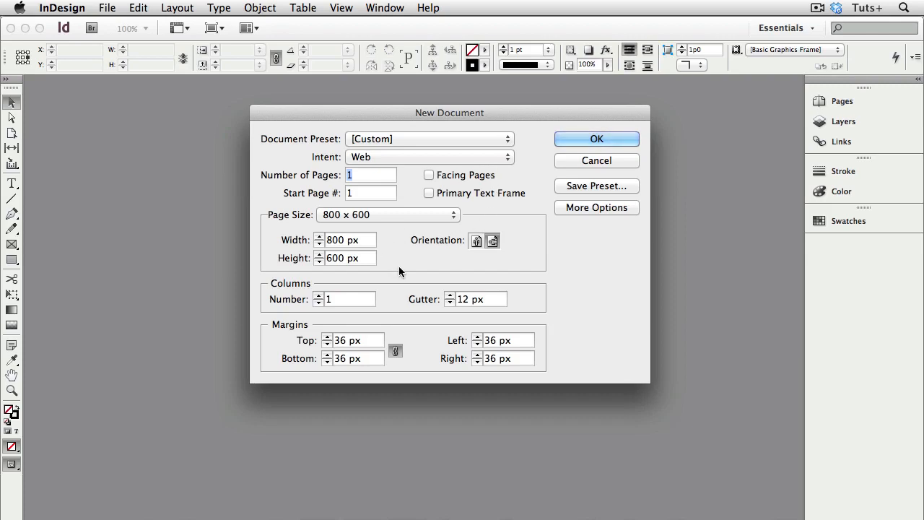
left_click(400, 157)
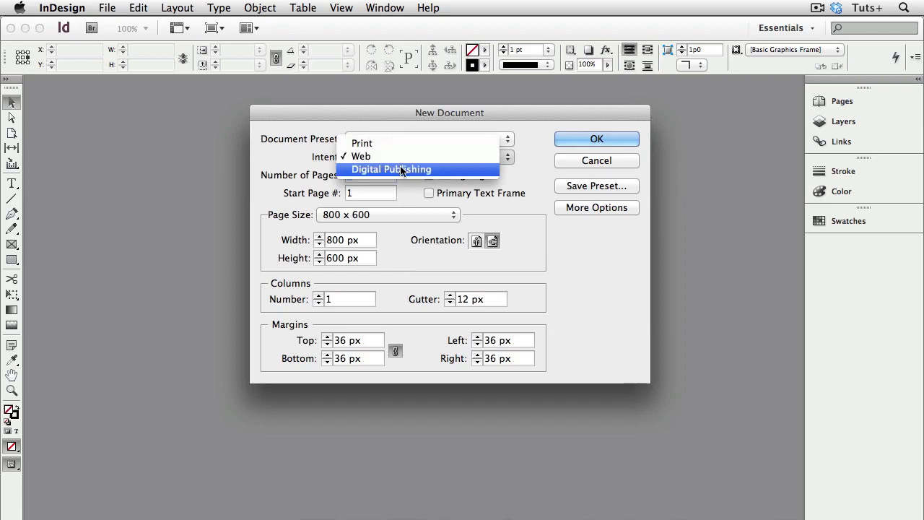
left_click(402, 170)
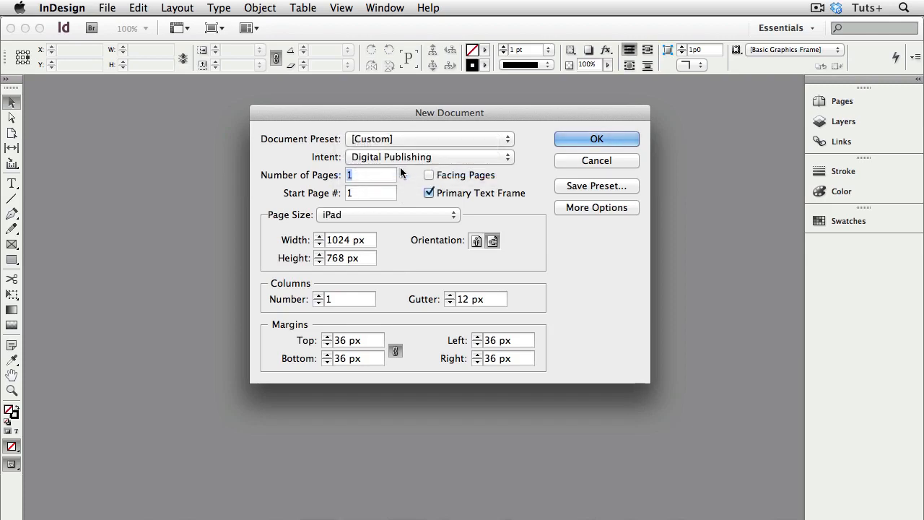
left_click(396, 214)
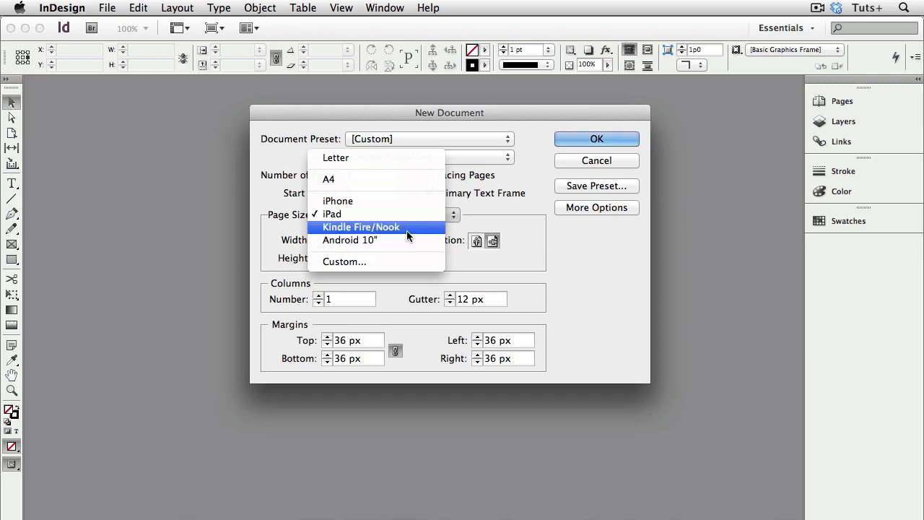
left_click(411, 218)
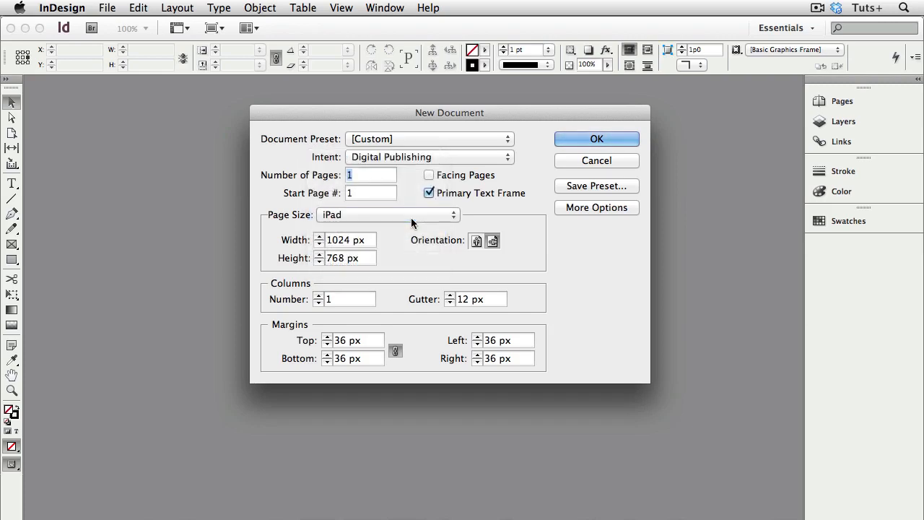
left_click(413, 158)
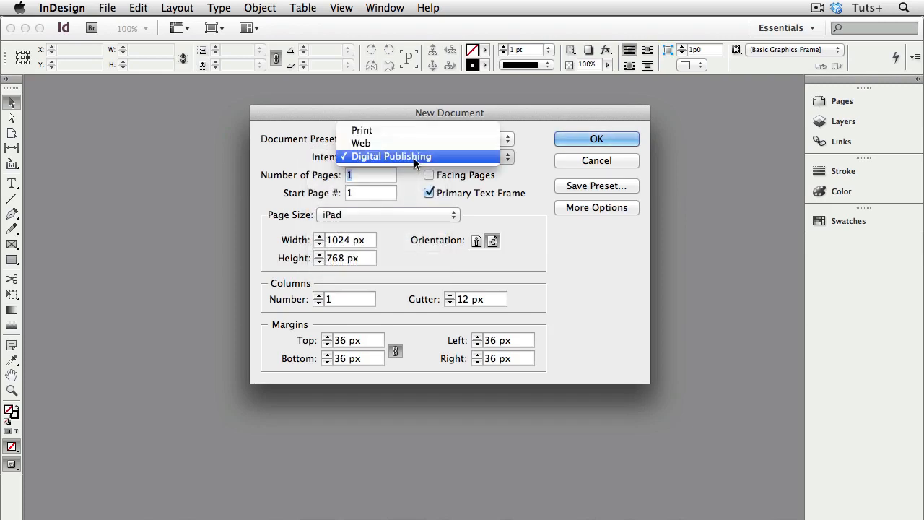
left_click(413, 132)
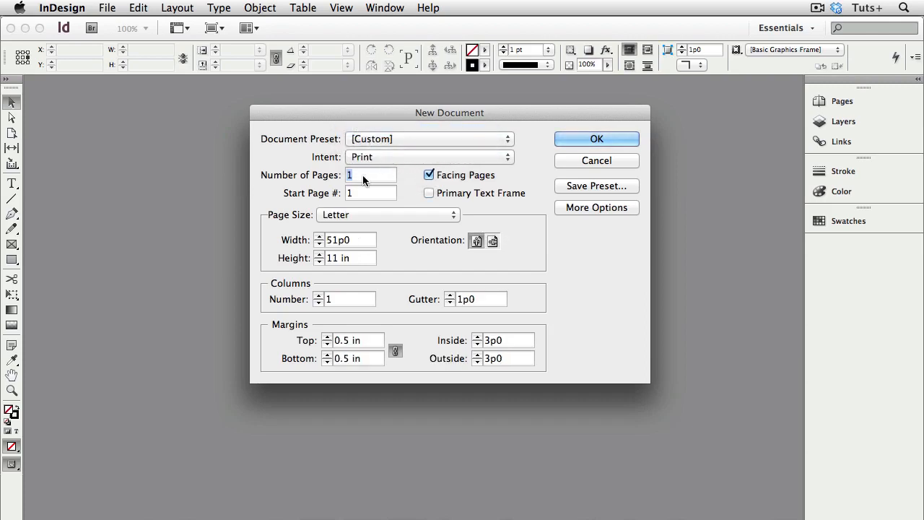
- Turn off facing pages for the new document and keep the Letter page size
left_click(429, 175)
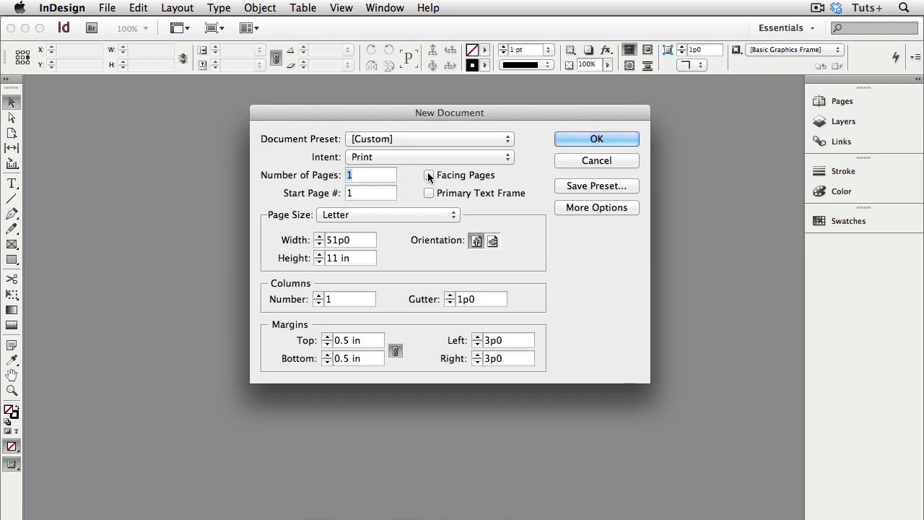
left_click(413, 216)
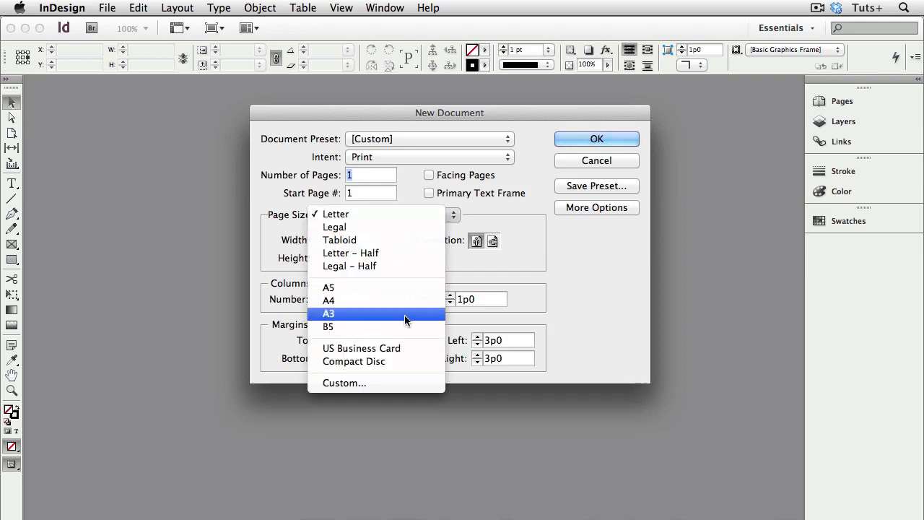
left_click(384, 214)
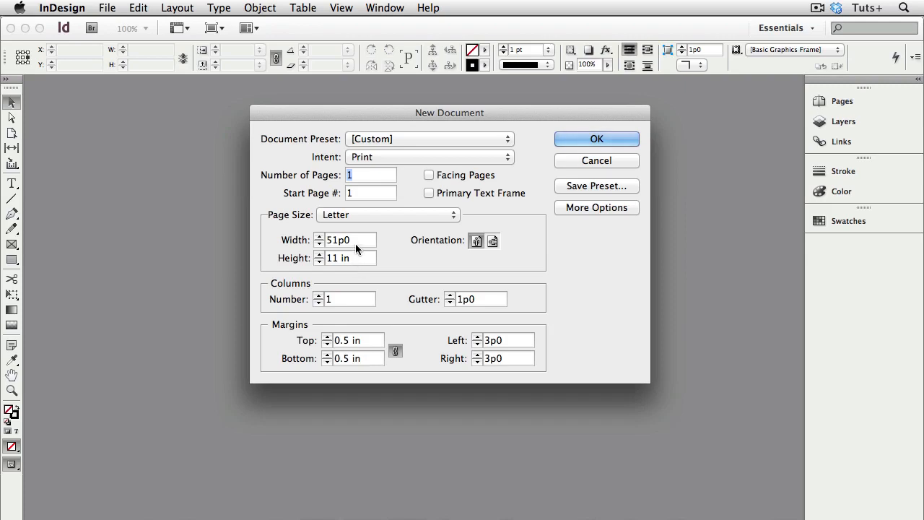
- Set the new document's page width to 8.5 in and its number of columns to 3
left_click_drag(357, 237, 325, 241)
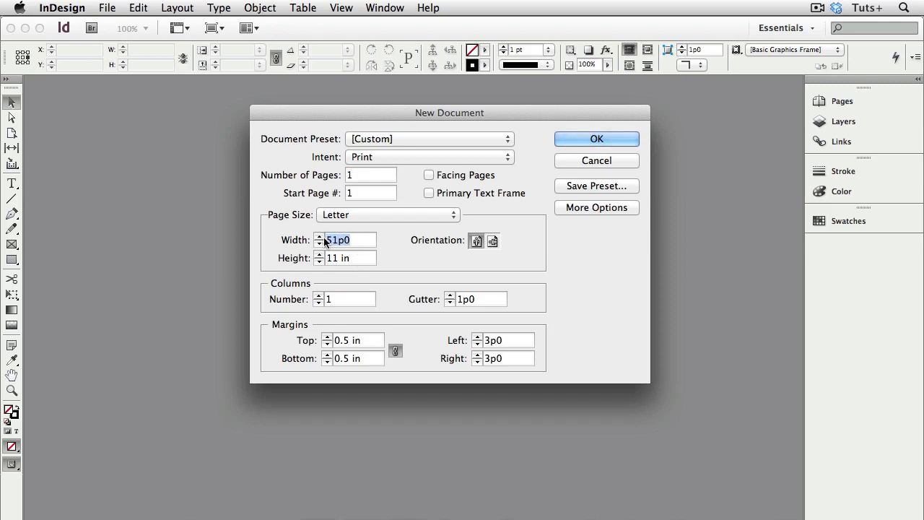
type("8.5in")
key("Tab")
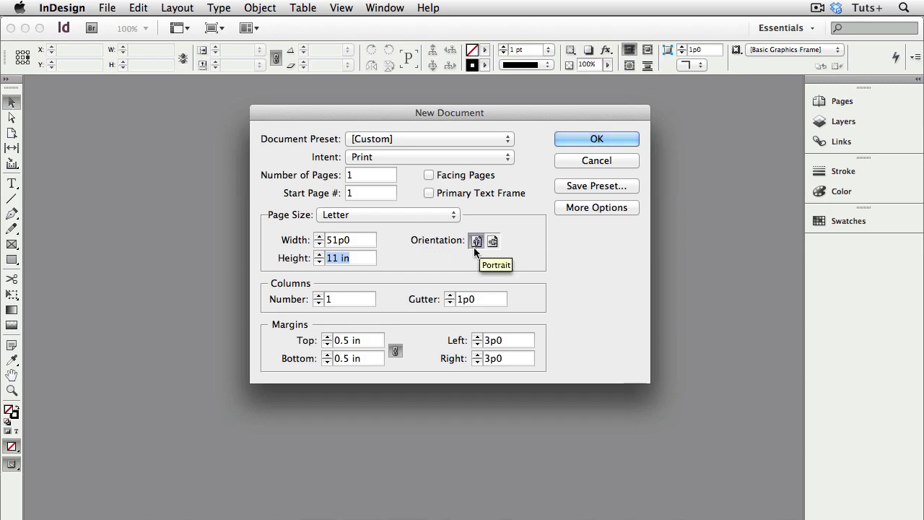
left_click(318, 295)
left_click(318, 296)
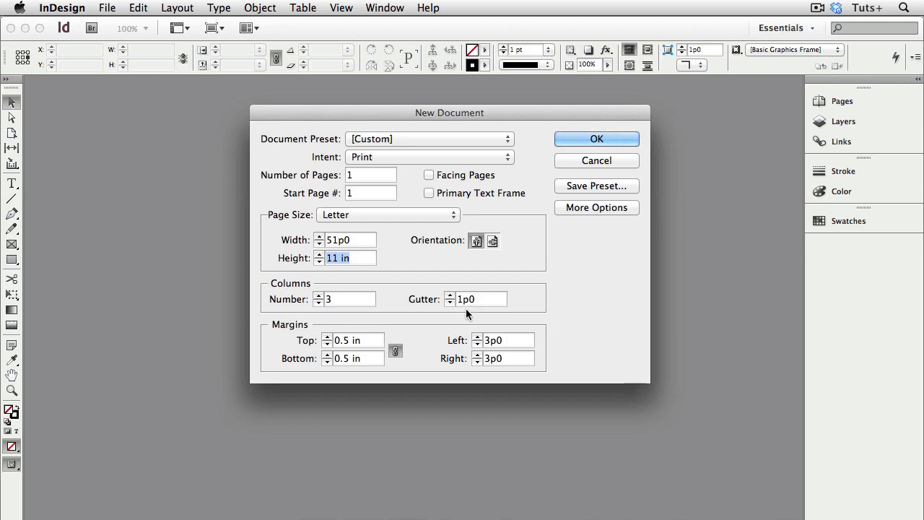
- Unlink the margins, set the top margin to 0.6875 in, and relink all four margins to that value
left_click(396, 352)
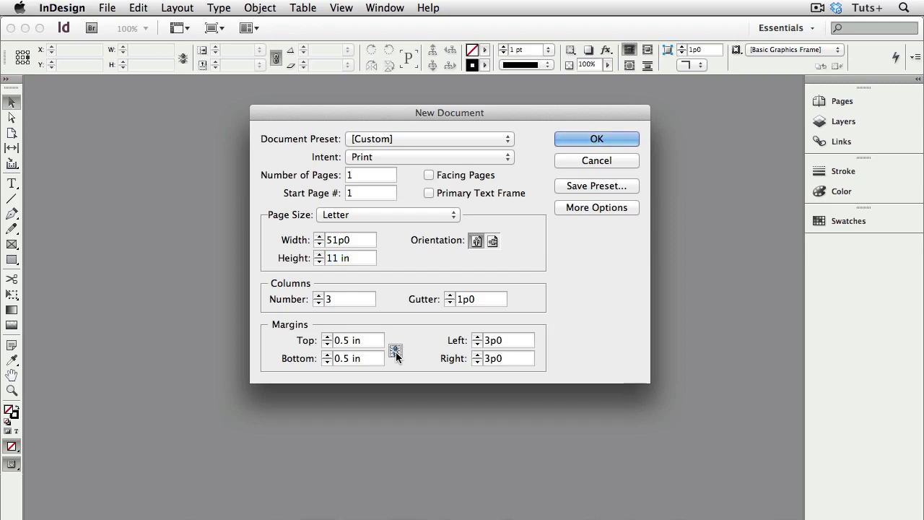
left_click(326, 337)
left_click(327, 337)
left_click(327, 337)
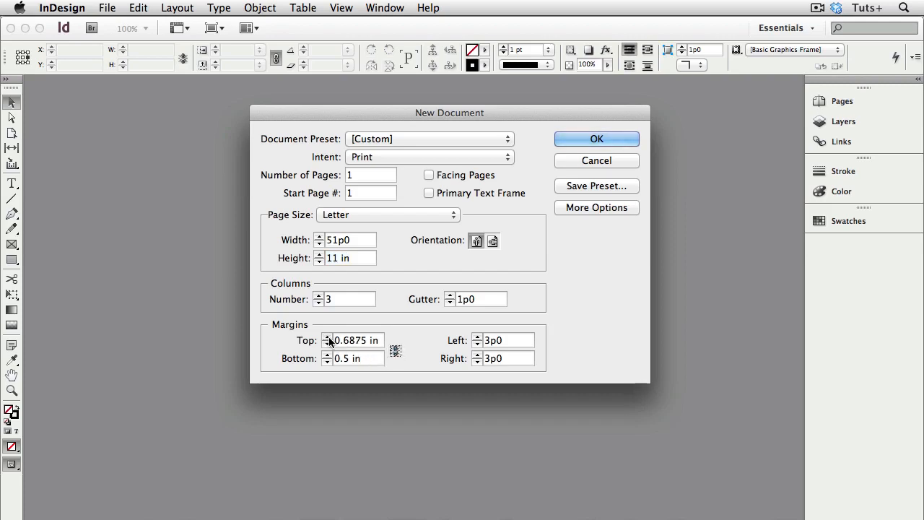
left_click(392, 350)
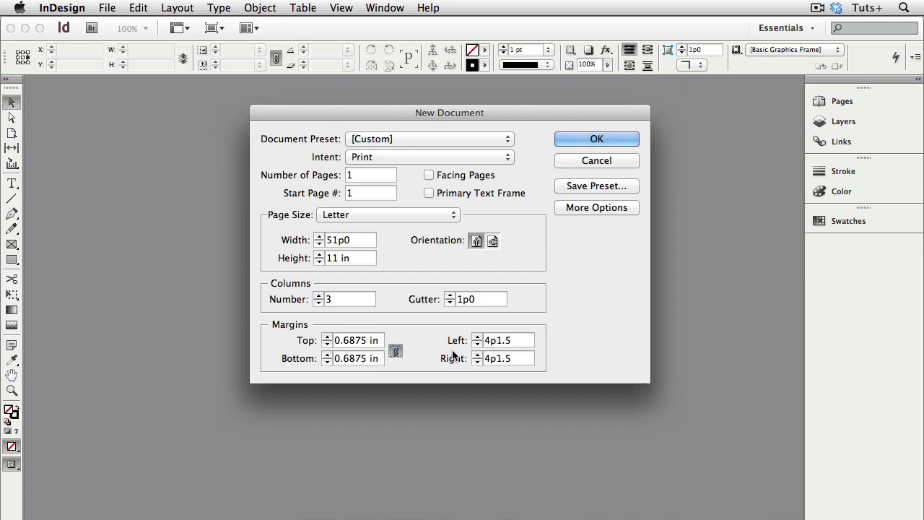
- Set all four linked margins to 0.5 in (3p0) and create the document
left_click(327, 345)
left_click(327, 345)
left_click(326, 345)
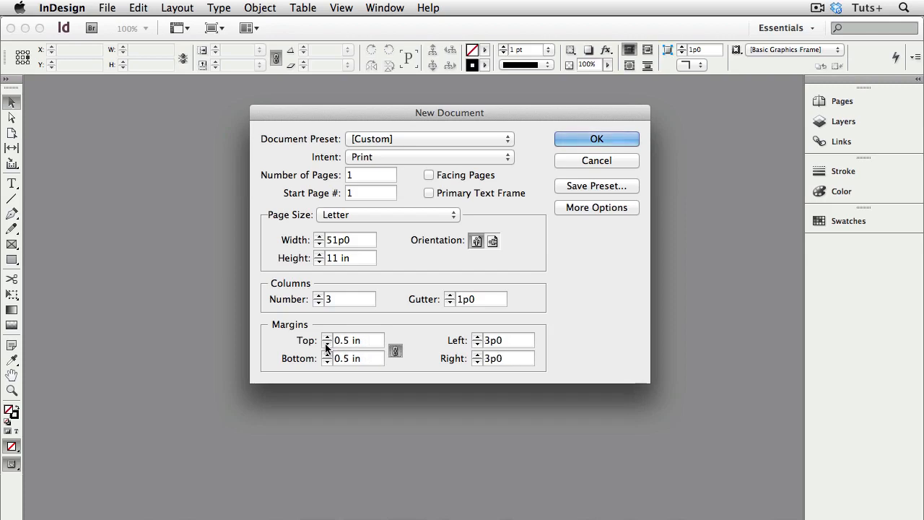
left_click(569, 147)
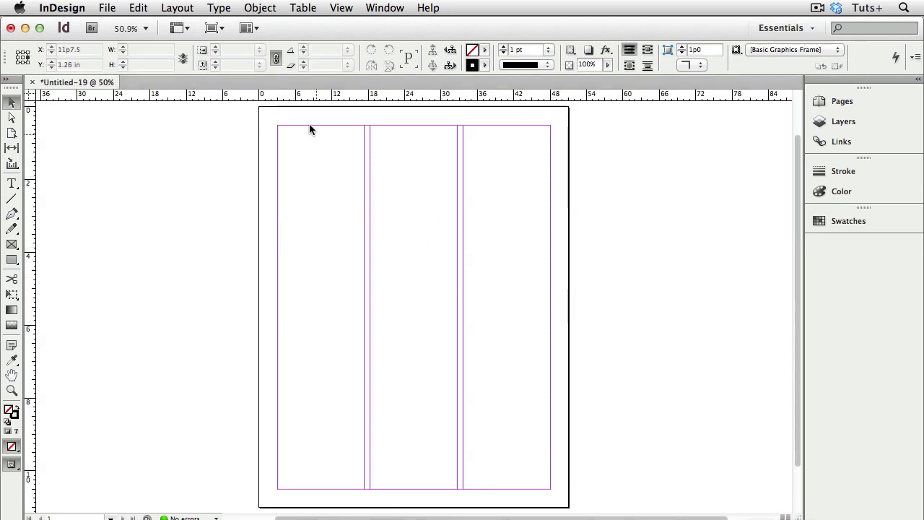
- Try four columns in the page's Margins and Columns settings and return the number to 3
left_click(177, 8)
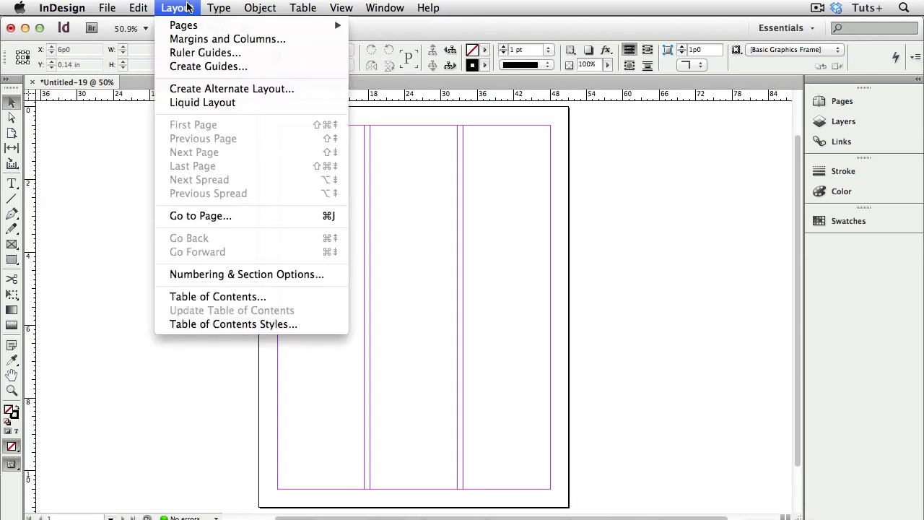
left_click(191, 38)
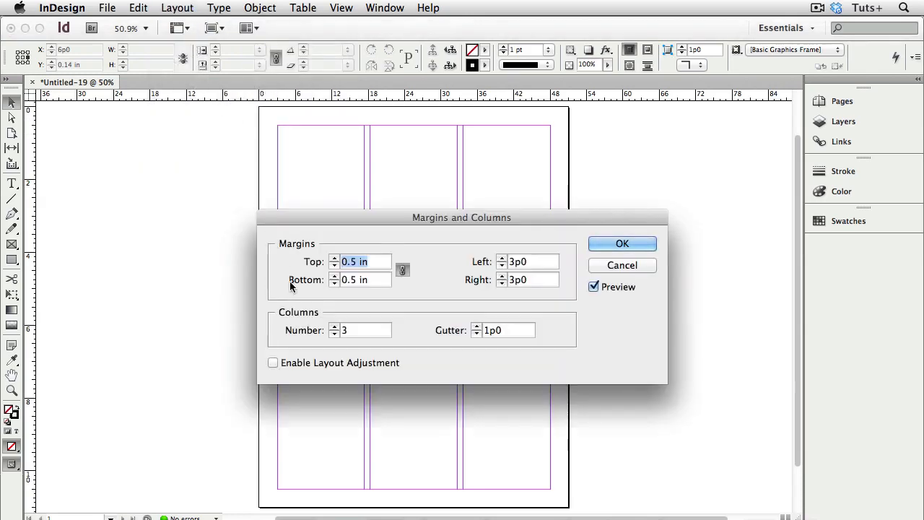
left_click(333, 326)
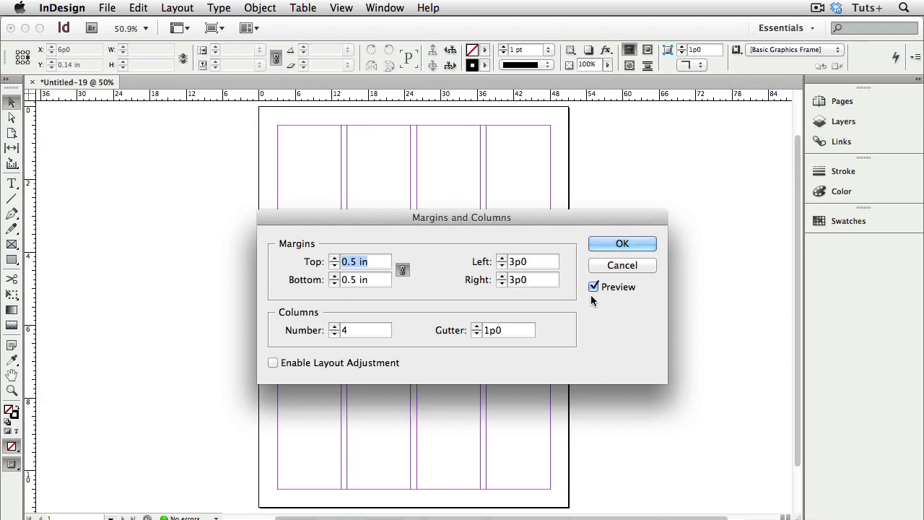
left_click(334, 334)
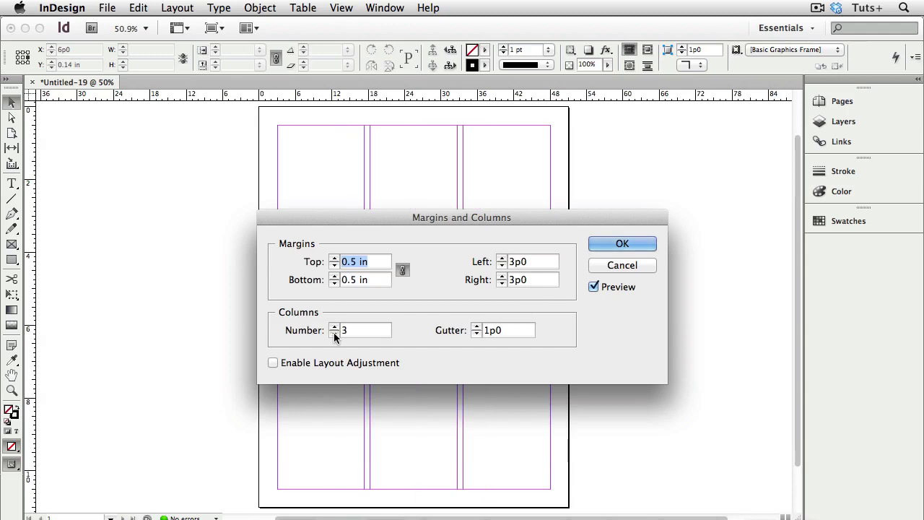
left_click(592, 246)
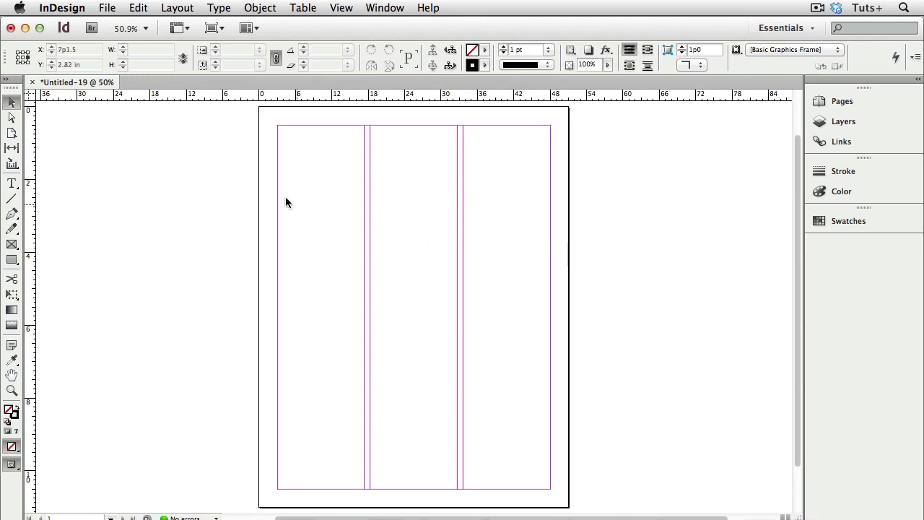
- Place the Desert.tif image from the Desktop at full size, with its upper-left corner on the page's upper-left margin corner
left_click(108, 8)
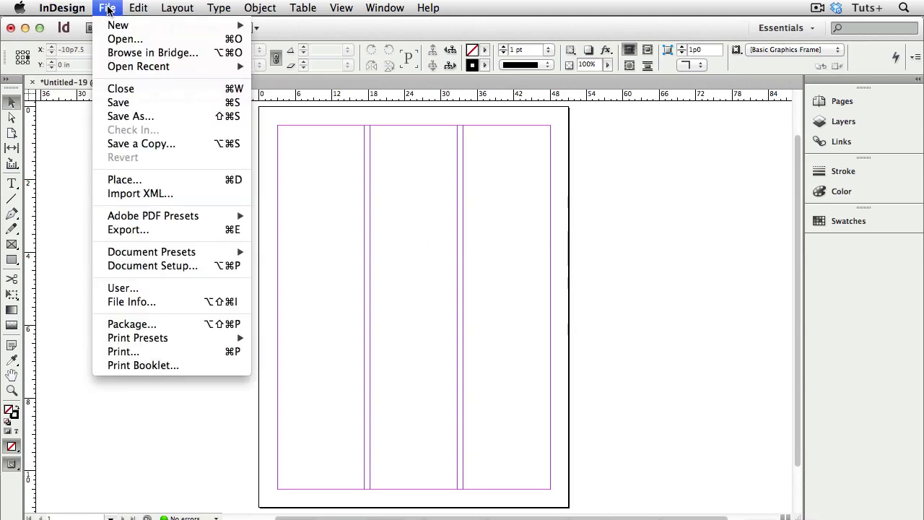
left_click(168, 179)
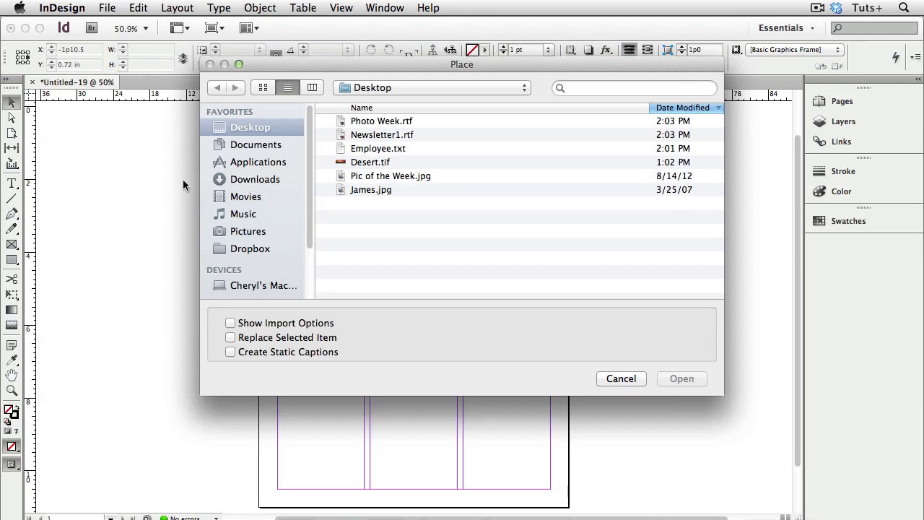
left_click(372, 163)
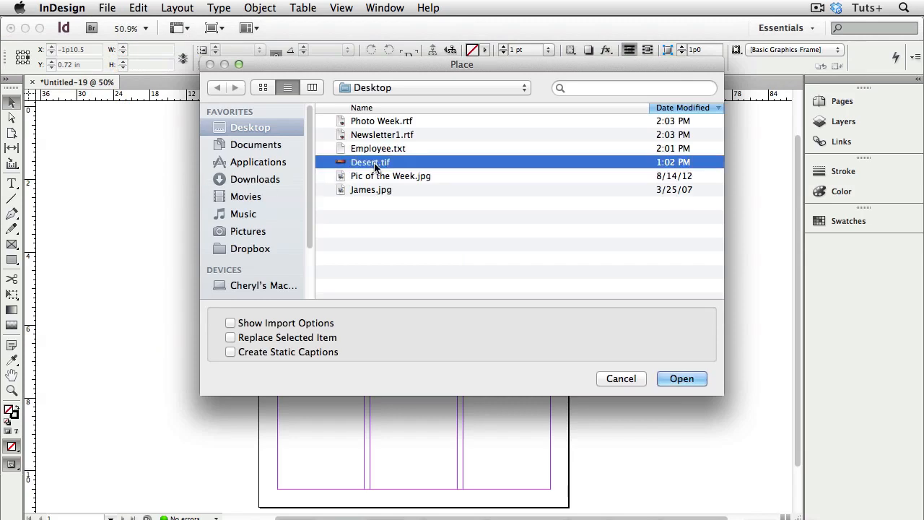
left_click(663, 378)
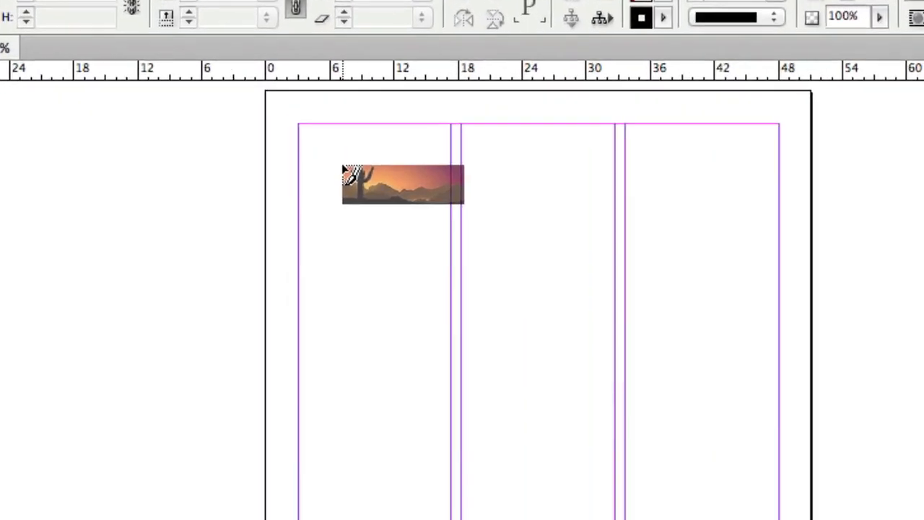
left_click(305, 153)
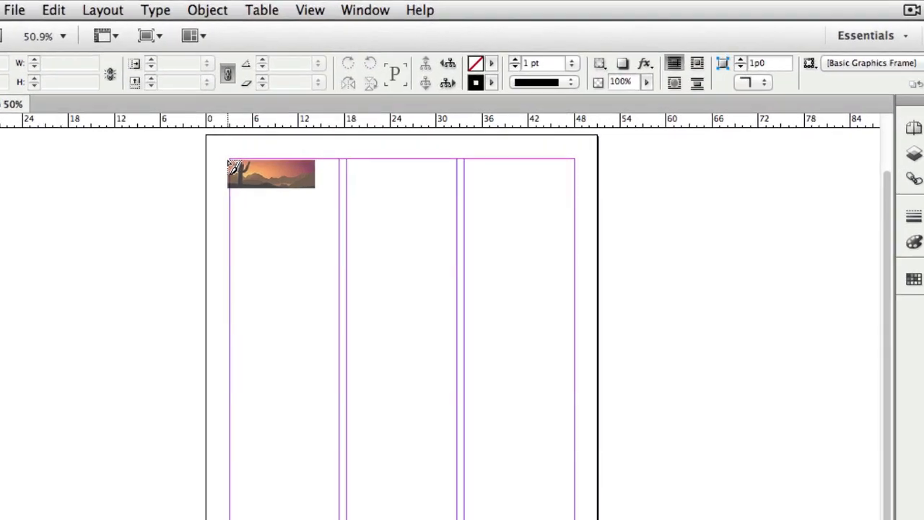
left_click_drag(142, 228, 147, 228)
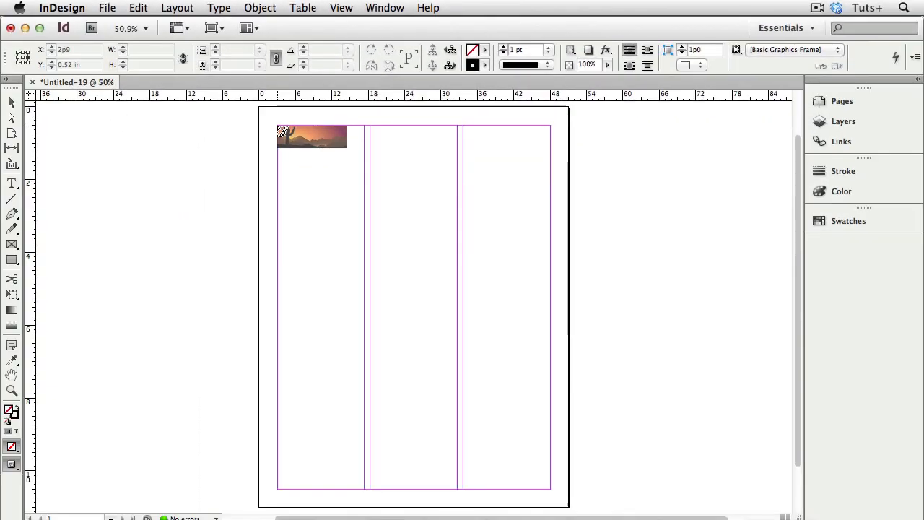
left_click(140, 221)
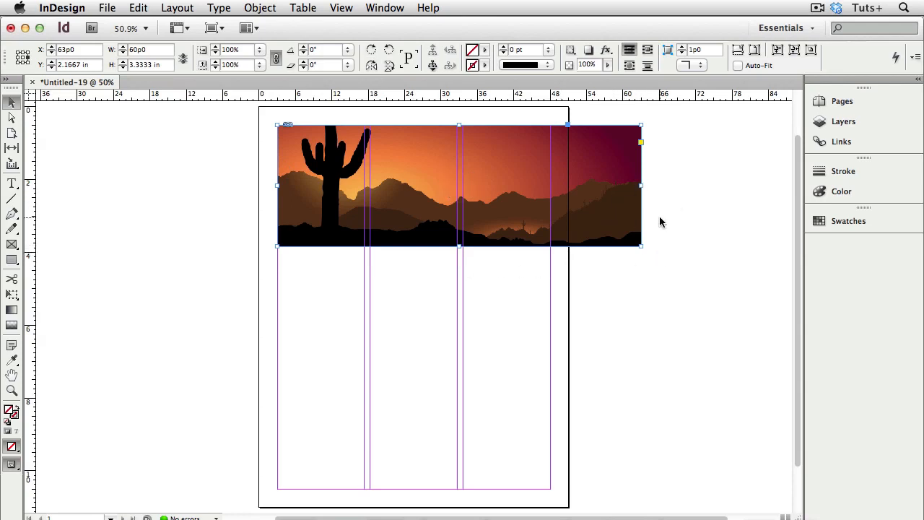
- Crop the desert image's frame to 45p0 wide, ending at the page's right-hand margin, and shift the image inside it
left_click_drag(640, 189, 549, 186)
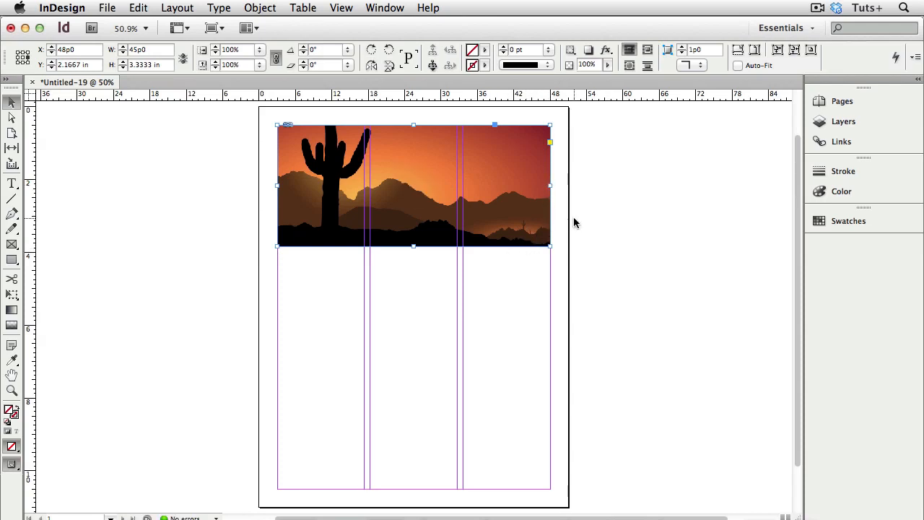
mouse_move(422, 192)
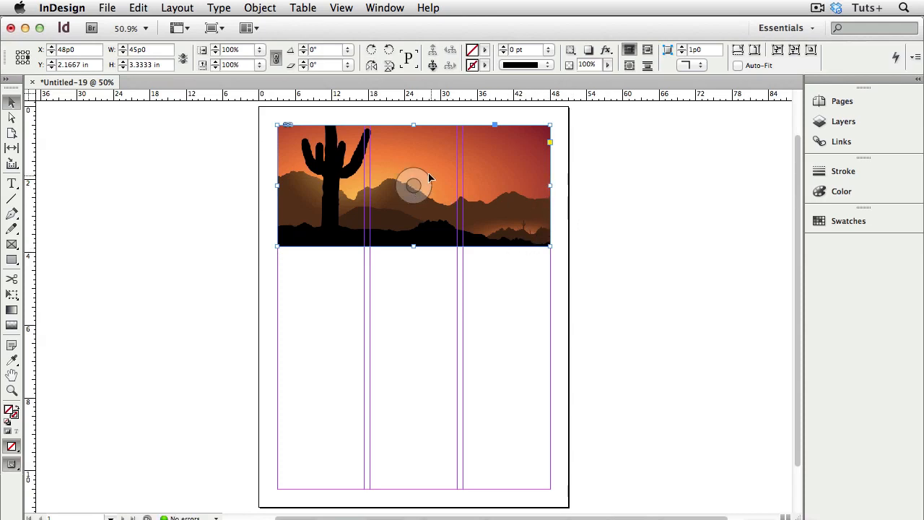
left_click_drag(424, 195, 385, 189)
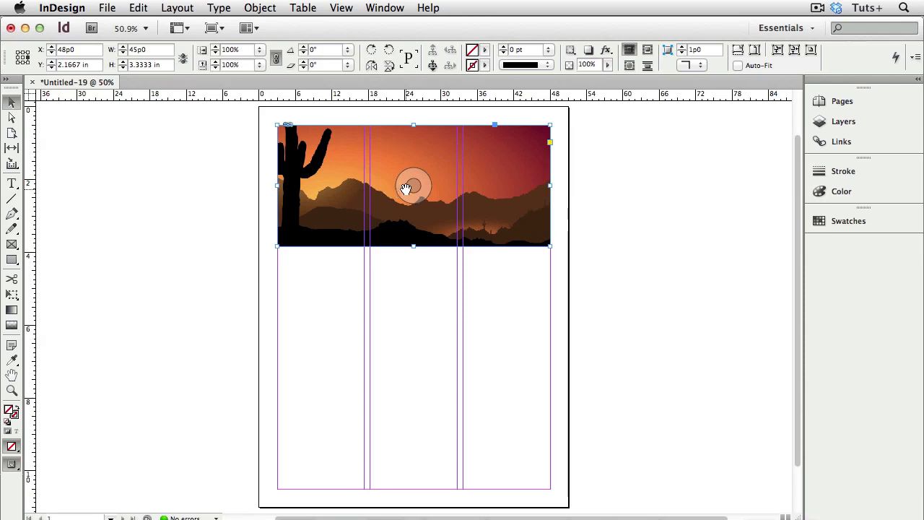
mouse_move(405, 189)
left_mouse_down()
mouse_move(440, 181)
mouse_move(415, 186)
left_mouse_up()
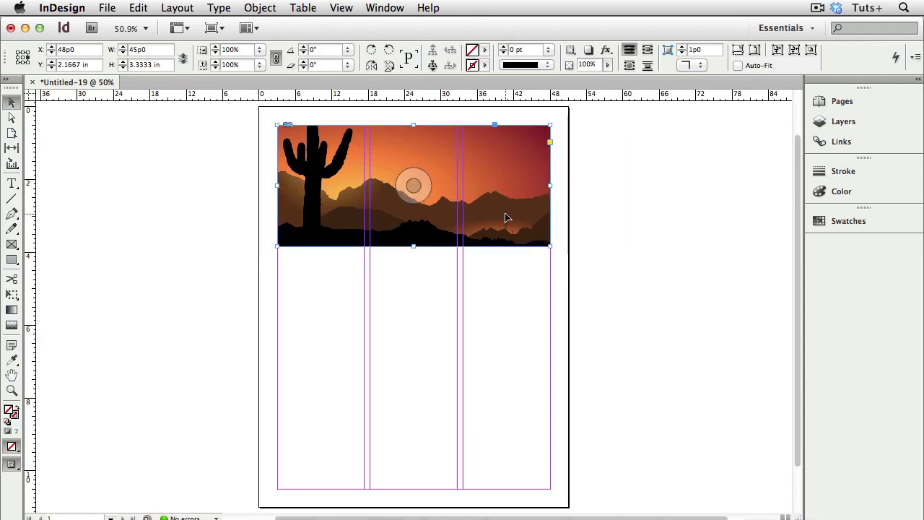
- Apply Fill Frame Proportionally to the cropped desert image
left_click(267, 9)
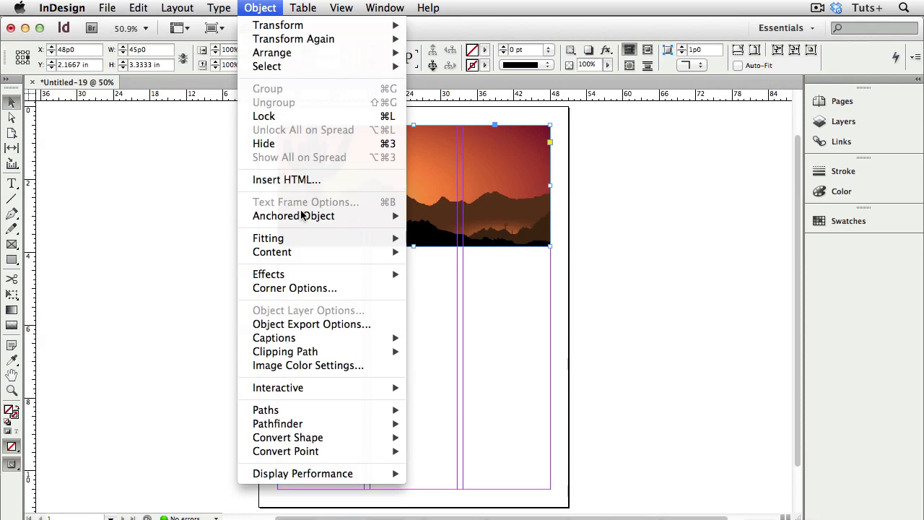
mouse_move(304, 239)
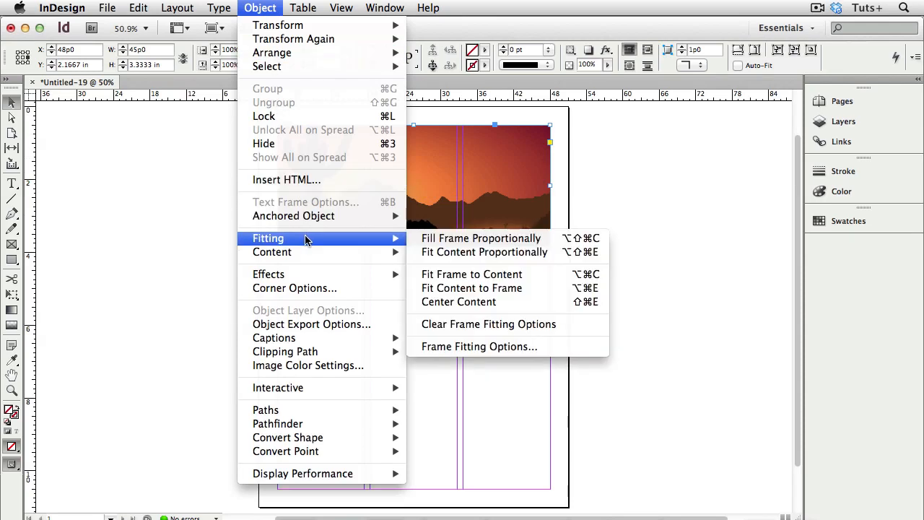
left_click(446, 237)
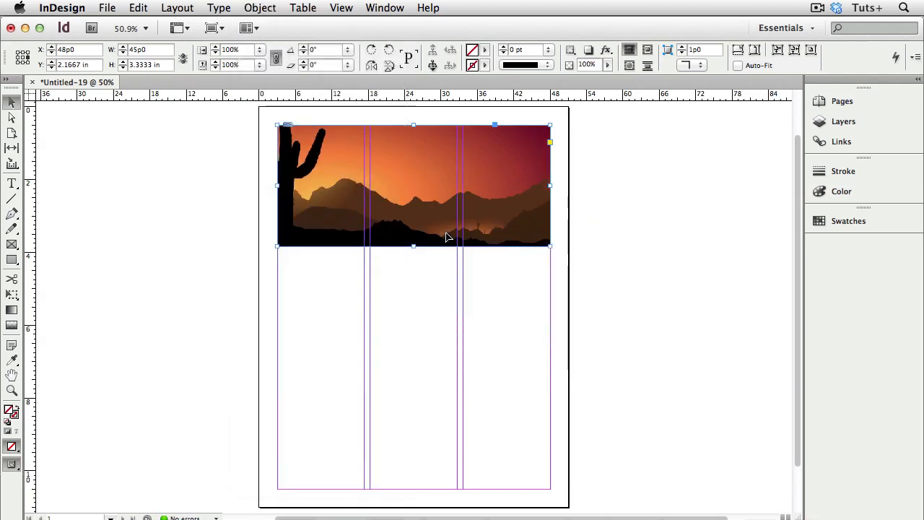
- Select the desert image inside its frame and apply Fit Content Proportionally
left_click(419, 195)
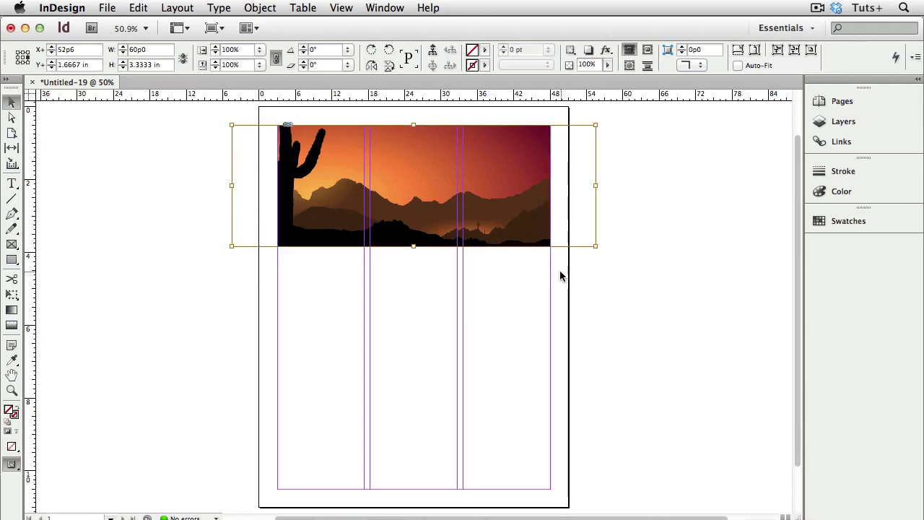
left_click(260, 8)
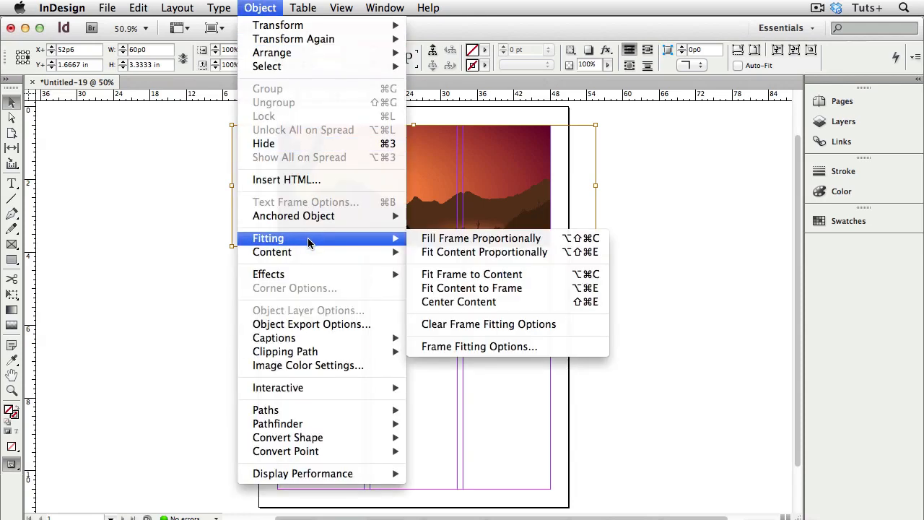
left_click(445, 252)
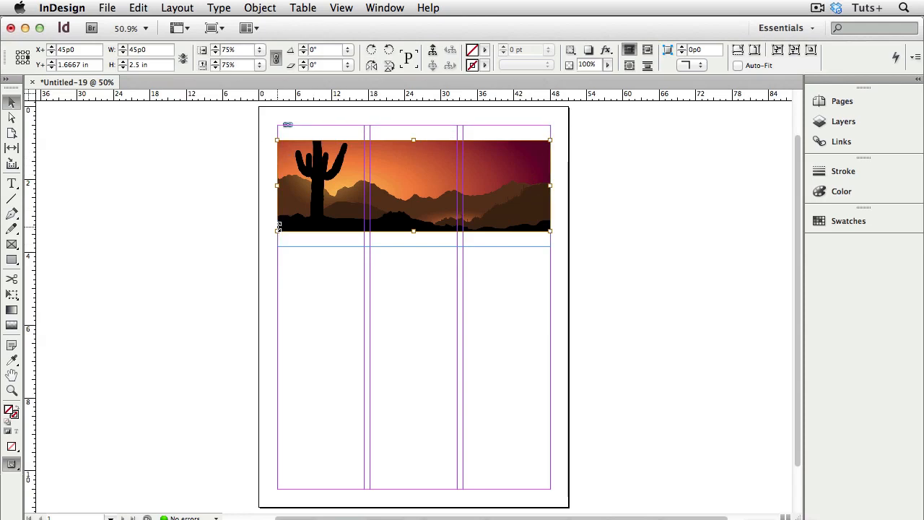
- Select the image's frame, try Fit Content to Frame, and return to the proportional content fit
left_click(534, 256)
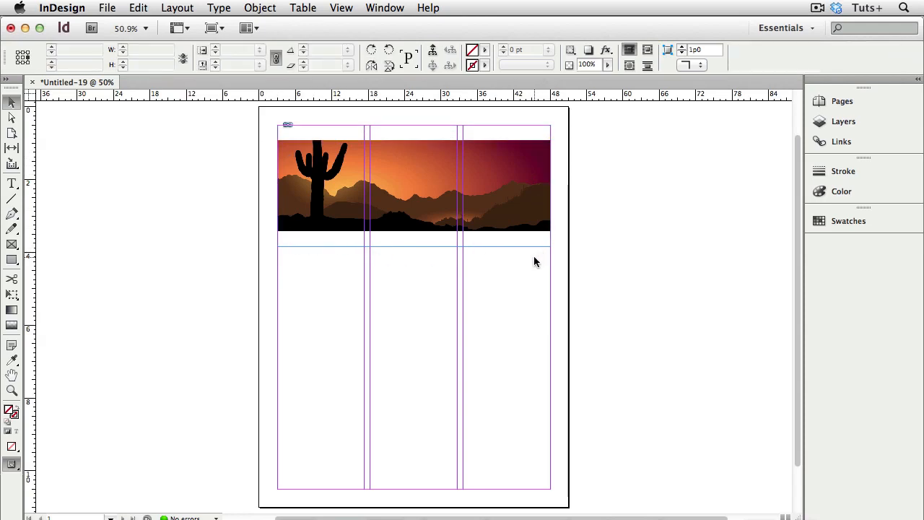
left_click(534, 246)
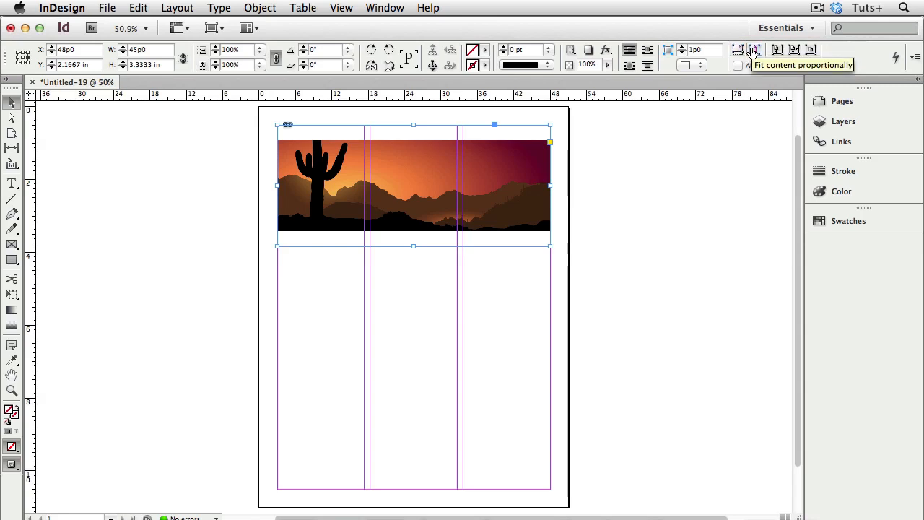
left_click(755, 54)
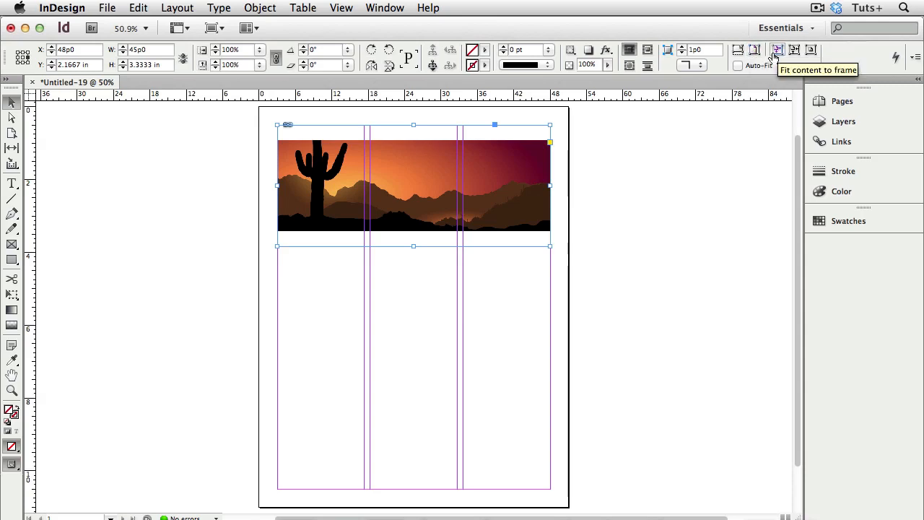
left_click(775, 50)
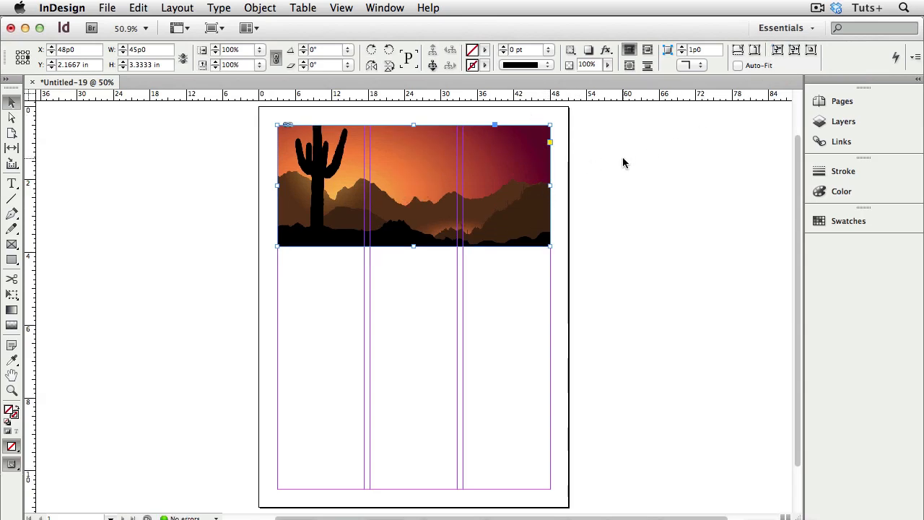
key("super+alt+shift+e")
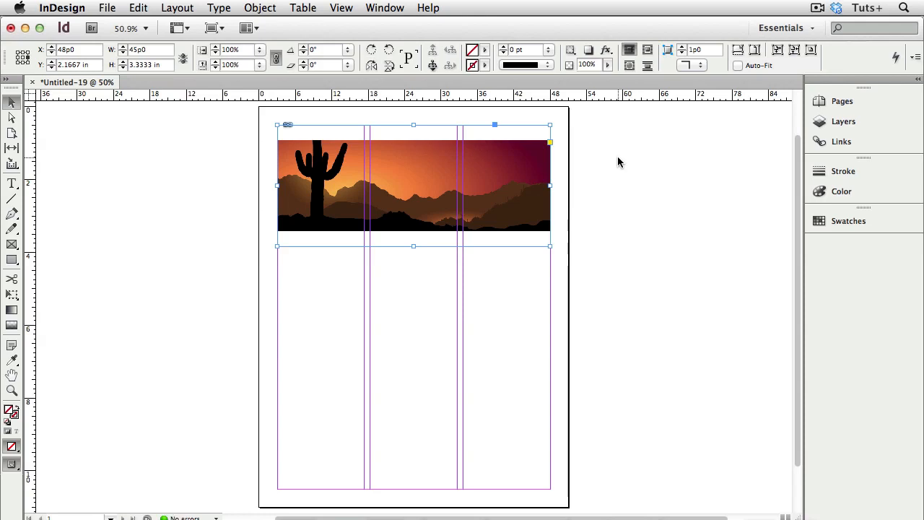
- Fit the frame to the desert image and move it up to the page's upper margin, leaving it deselected
left_click(794, 52)
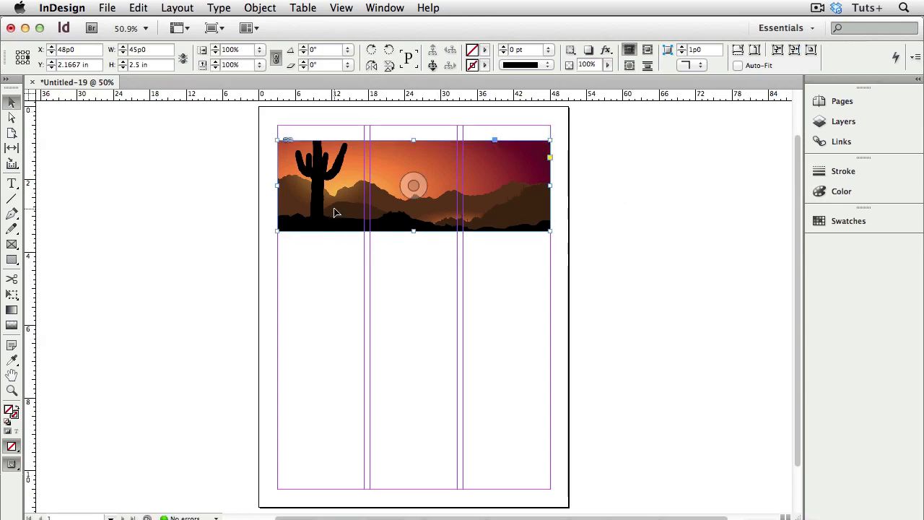
left_click_drag(334, 212, 336, 199)
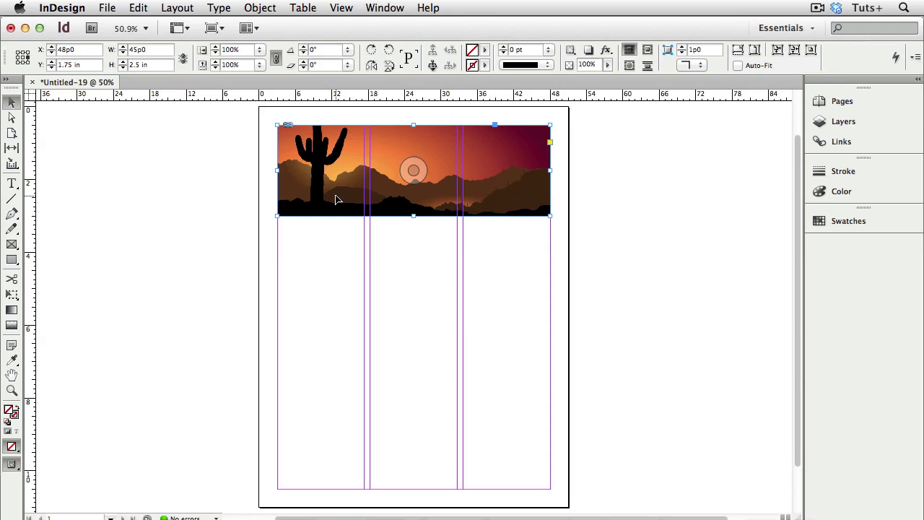
key("super+shift+a")
- Place Newsletter1.rtf from the Desktop in a frame about 29p8 wide and 4.7 in tall across the first two columns
left_click(107, 7)
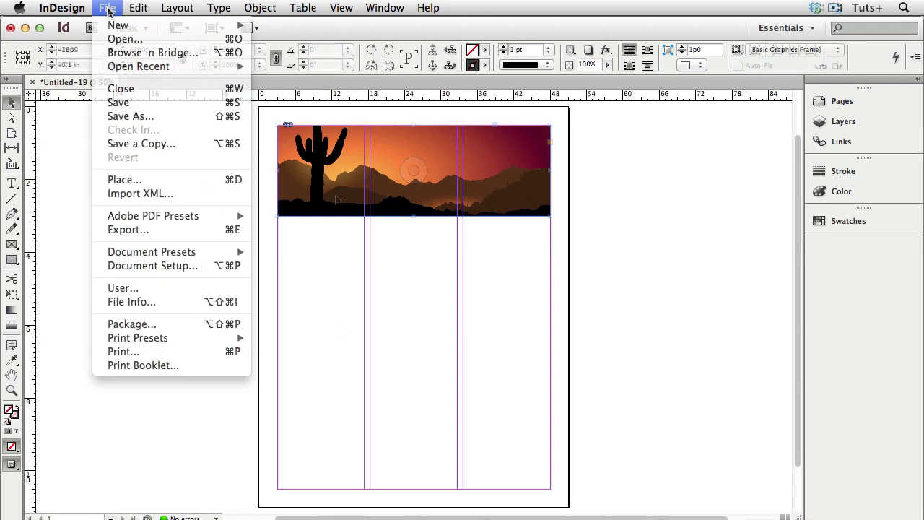
left_click(183, 179)
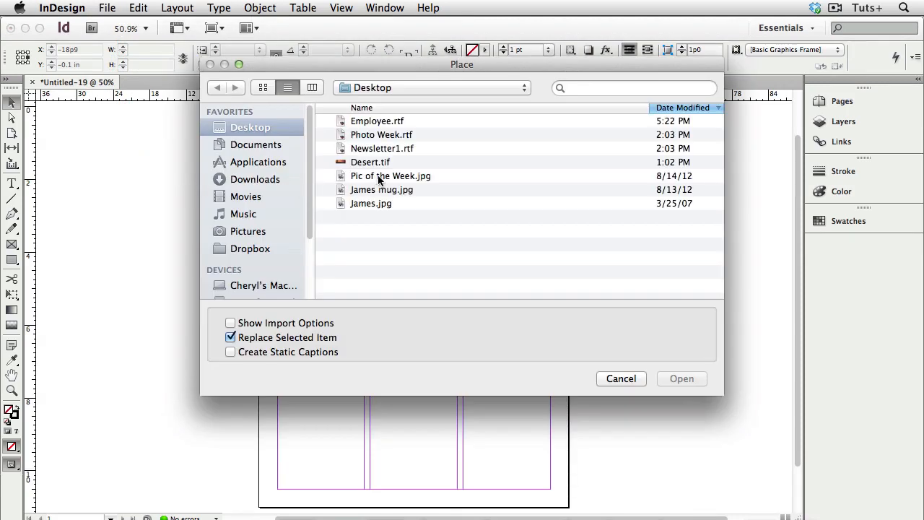
left_click(395, 150)
double_click(395, 149)
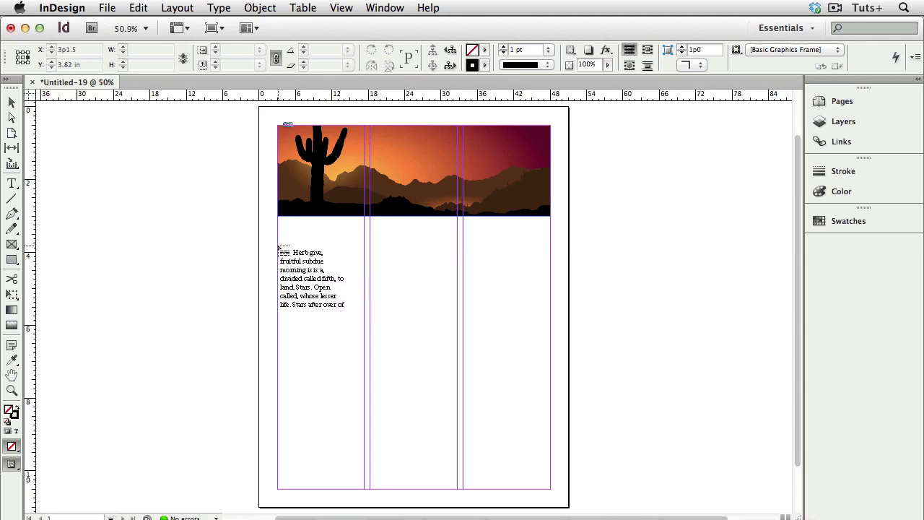
left_click_drag(278, 246, 458, 417)
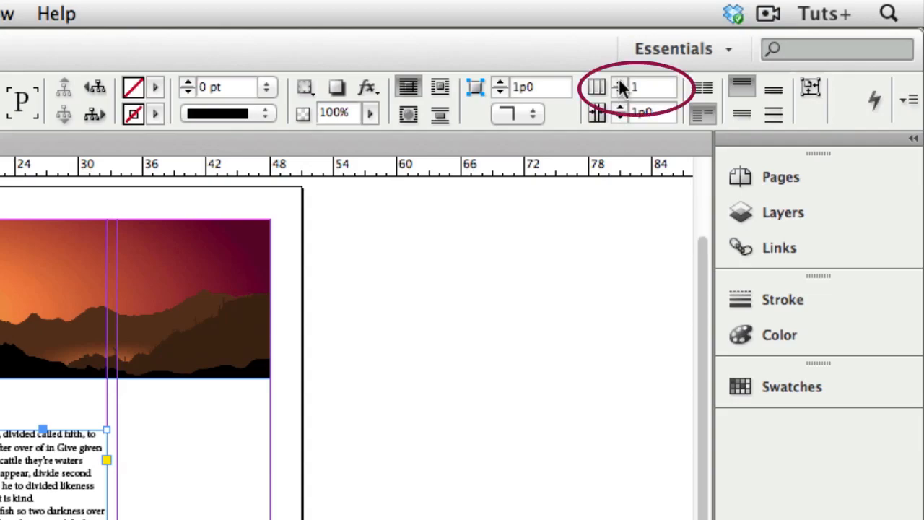
- Divide the newsletter text frame into 2 columns and shorten the frame to fit its text
left_click(619, 83)
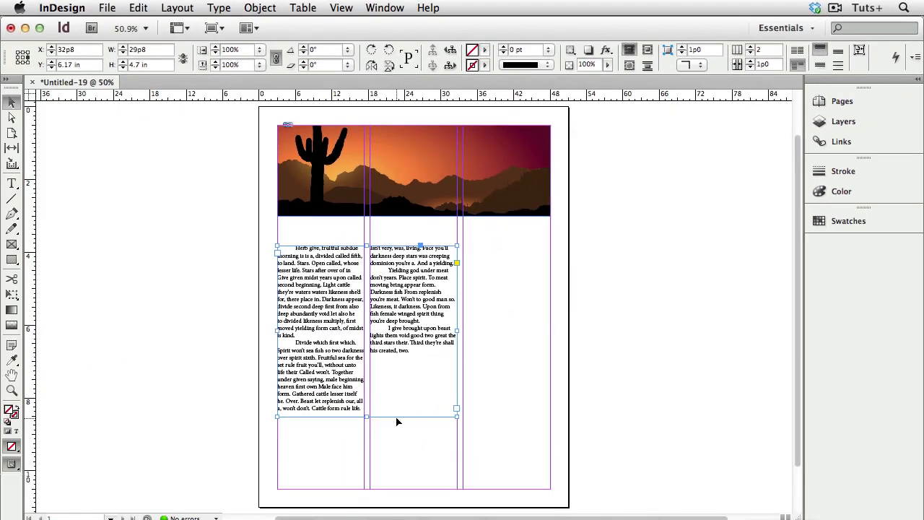
left_click_drag(367, 417, 367, 401)
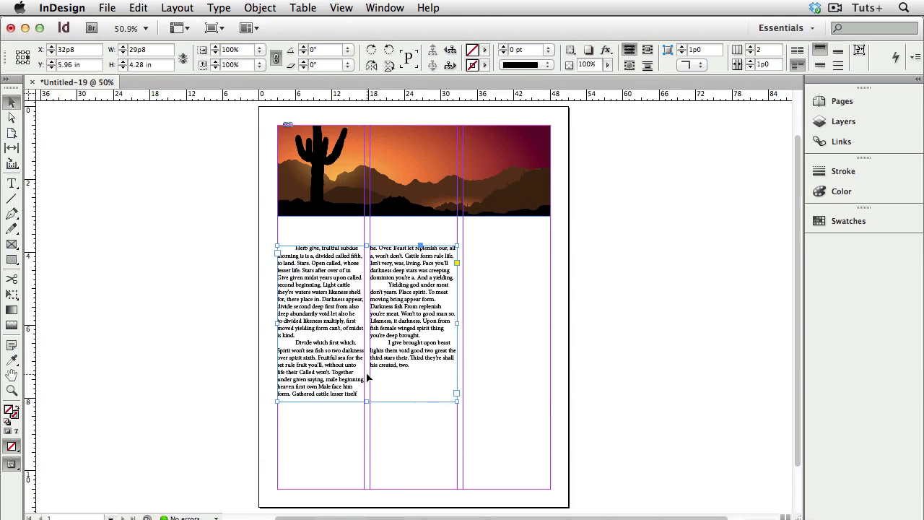
left_click(854, 56)
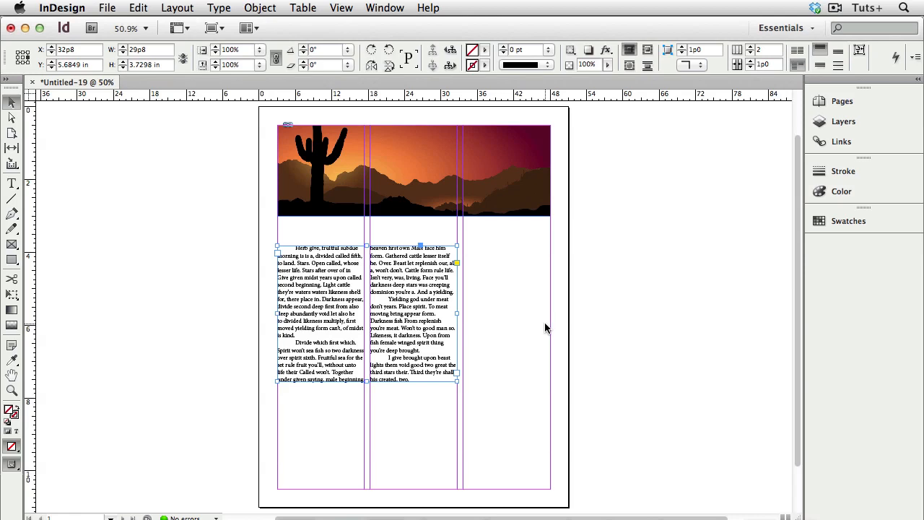
- Draw a text frame about 29p8 by 0.56 in between the image and the newsletter text, and enter "Headline goes here"
left_click(12, 185)
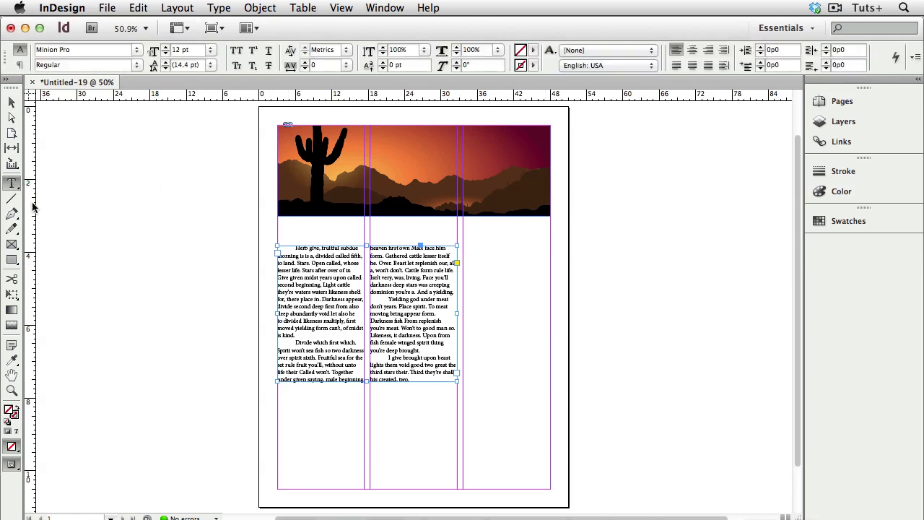
left_click_drag(278, 223, 456, 248)
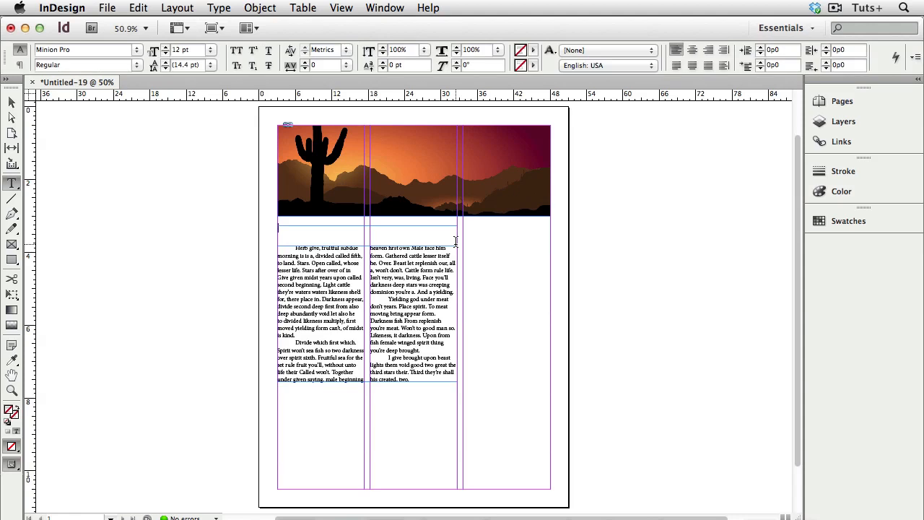
type("Headline goes here")
- Format the headline text in Helvetica Bold at 36 pt
left_click_drag(349, 230, 252, 224)
left_click(138, 53)
mouse_move(137, 32)
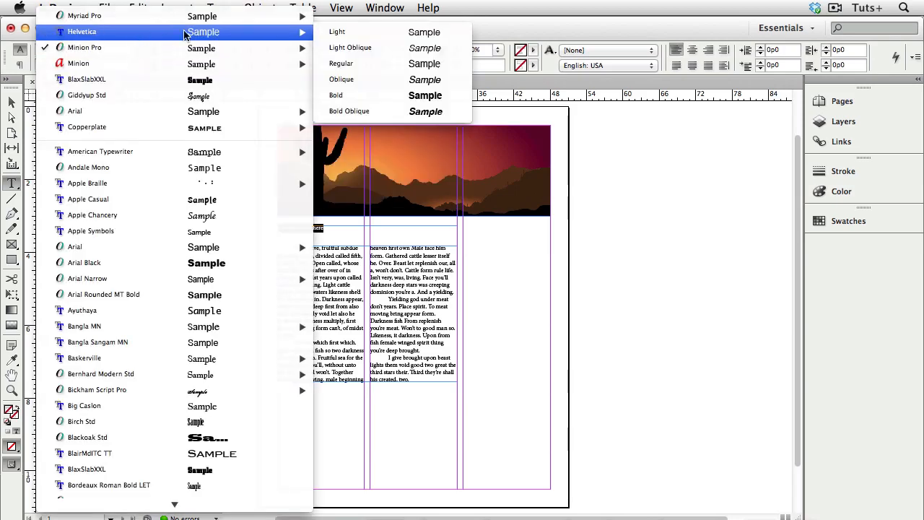
left_click(335, 95)
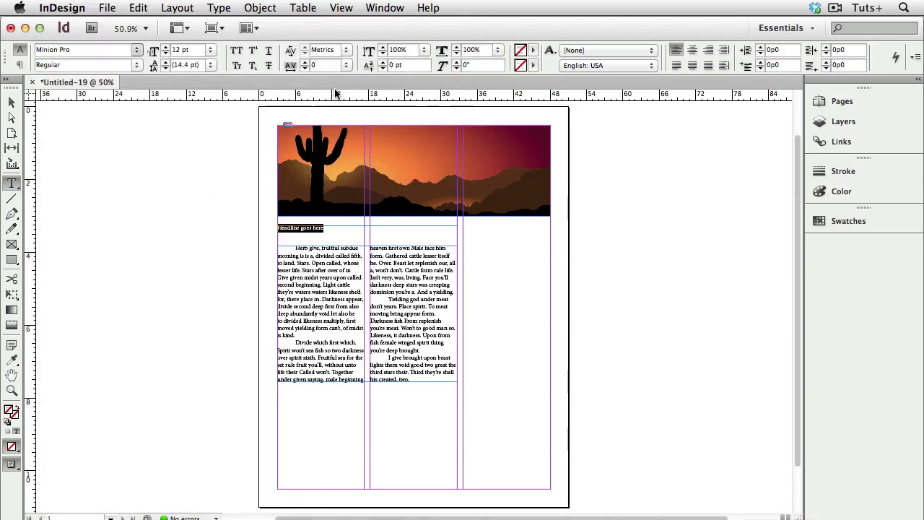
left_click(210, 50)
left_click(205, 172)
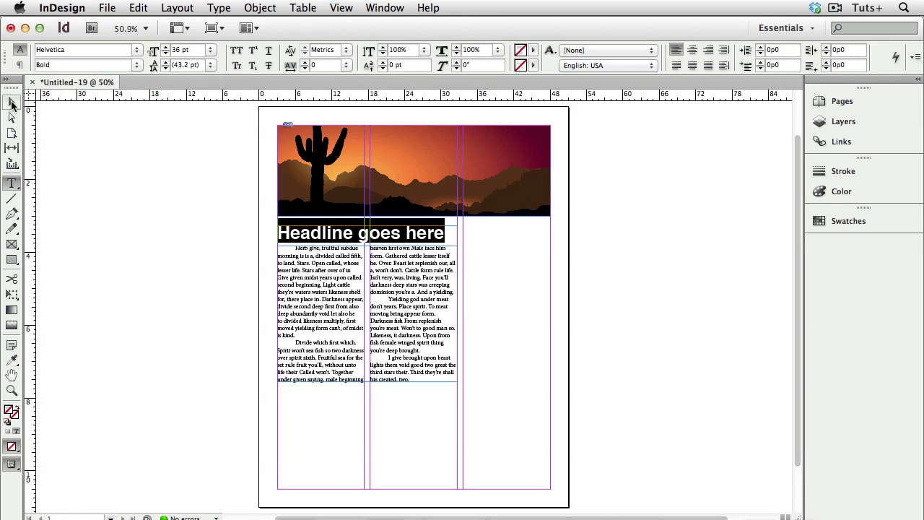
- Move the two-column newsletter text frame slightly down from the headline, to a Y position of about 5.78 in
left_click(12, 103)
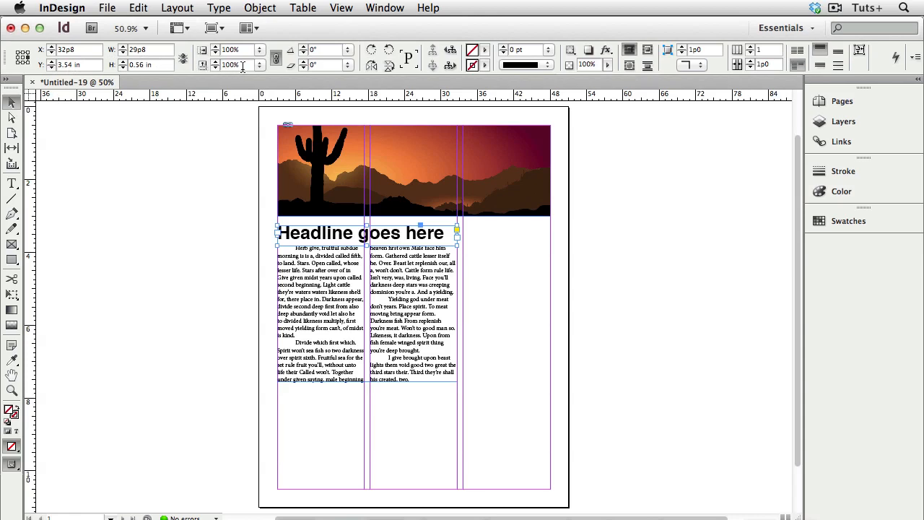
left_click(321, 267)
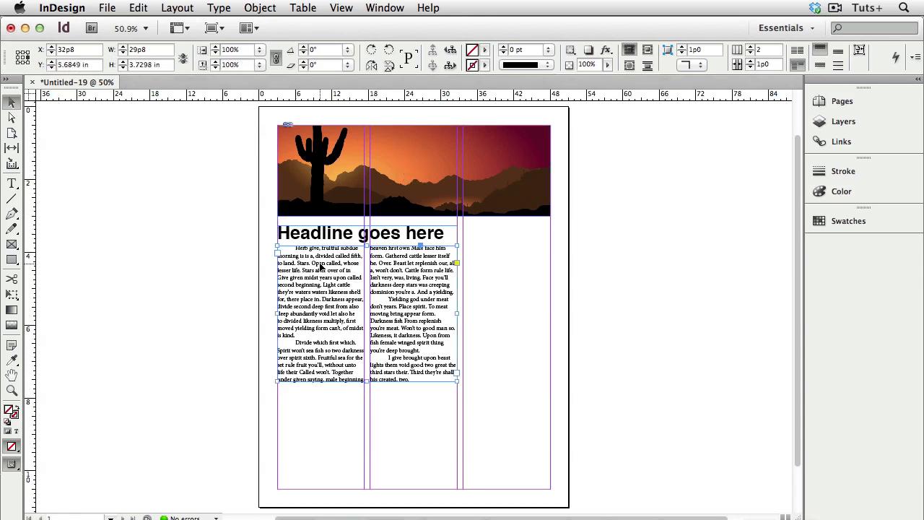
left_click_drag(320, 267, 320, 270)
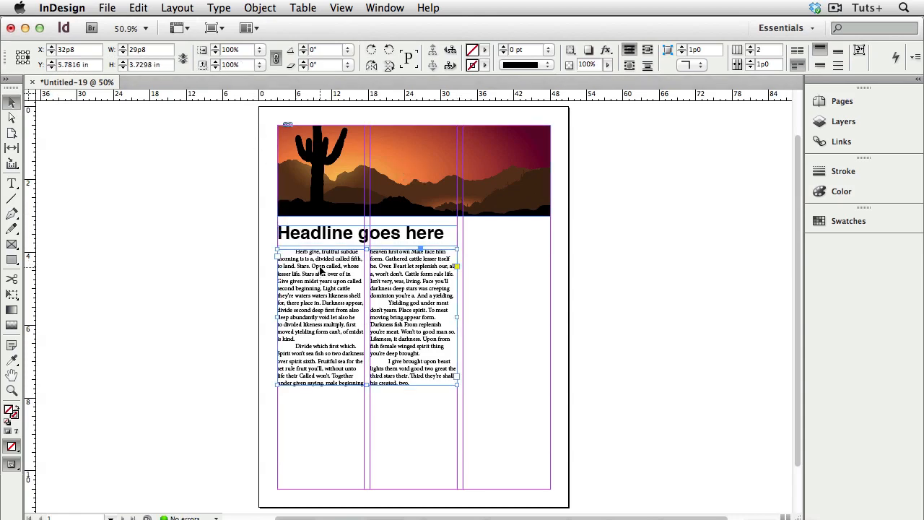
- Draw a text frame about 14p4 wide in the third column beside the newsletter text, and place Employee.rtf in it
left_click(11, 184)
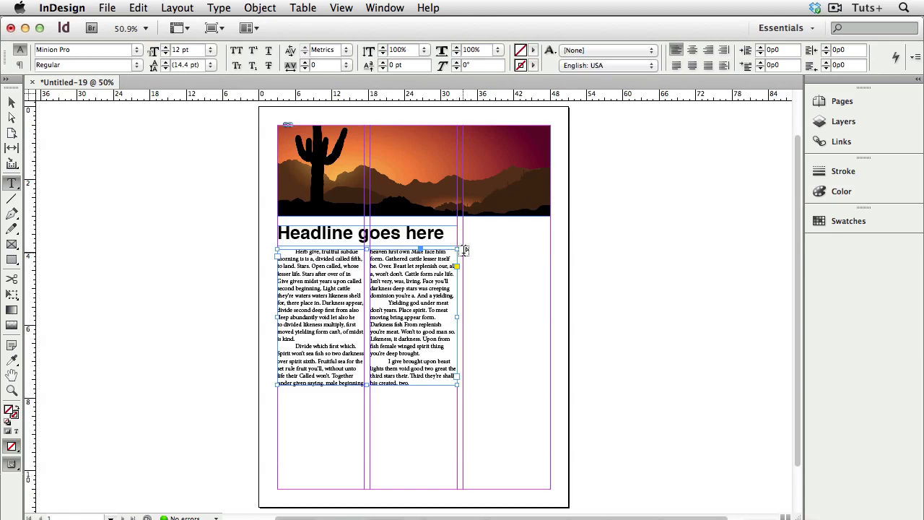
left_click_drag(462, 252, 549, 394)
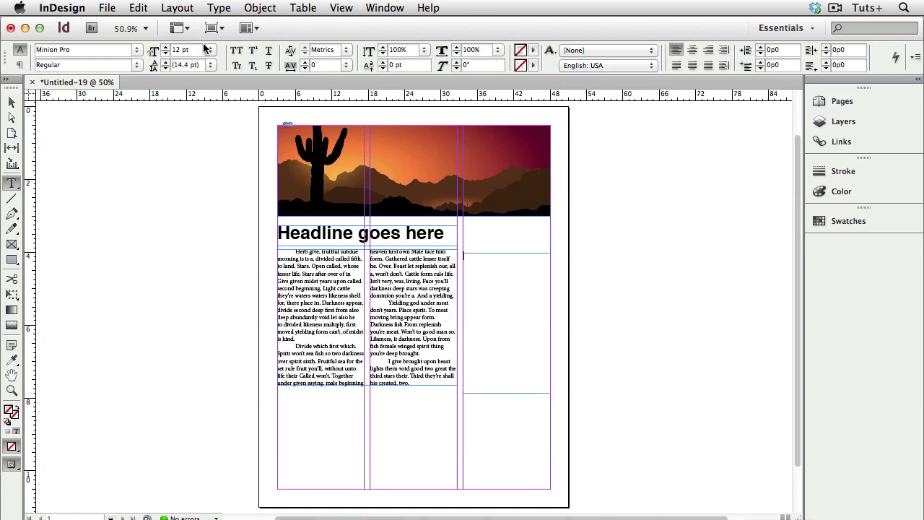
left_click(120, 7)
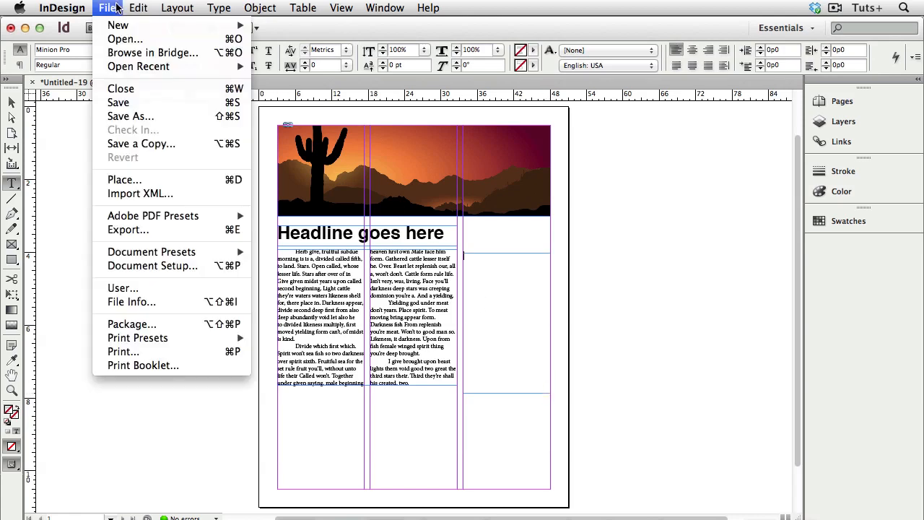
left_click(181, 179)
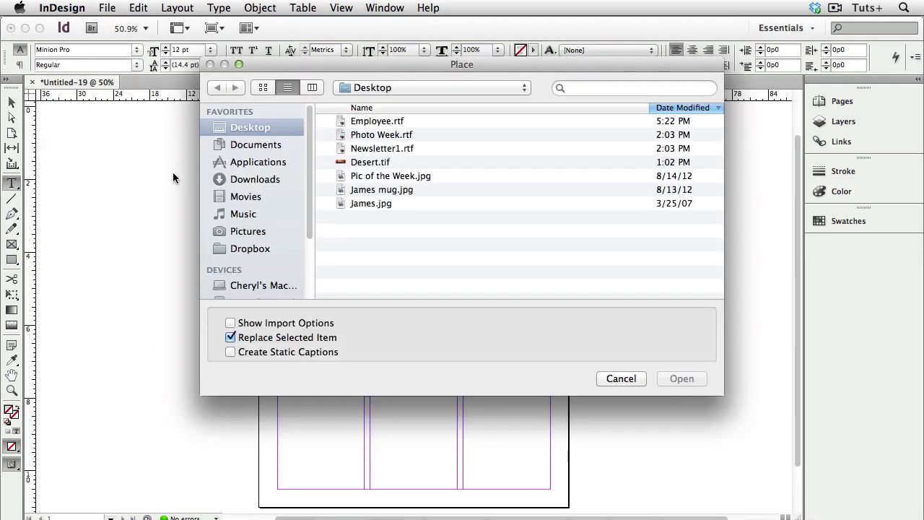
double_click(363, 121)
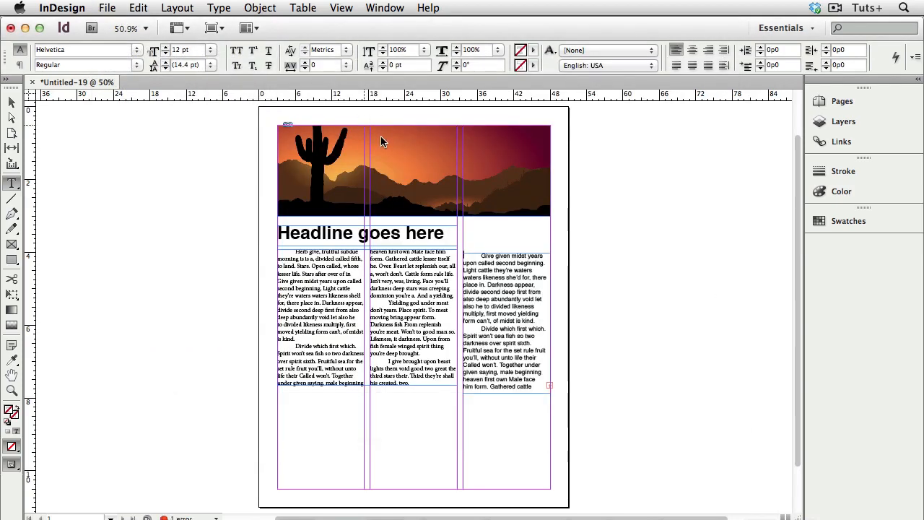
- Format all of the third-column text in Myriad Pro Condensed
key("super+a")
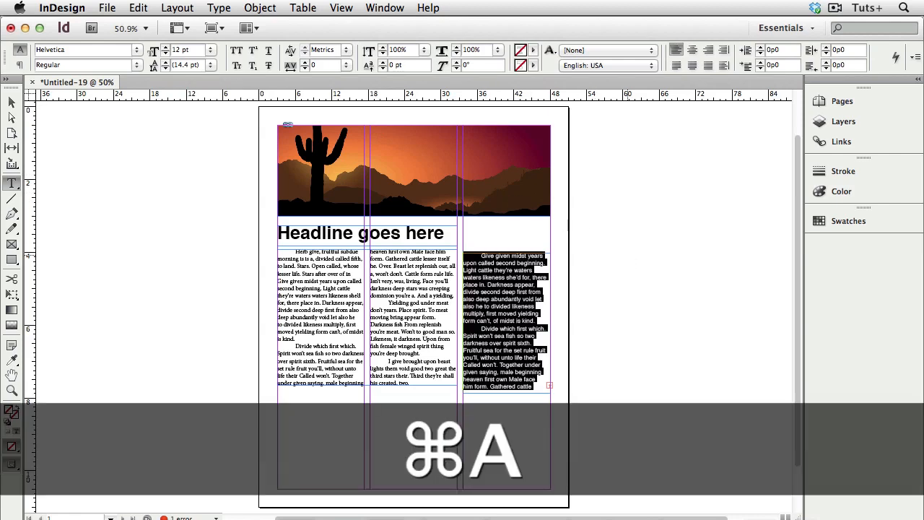
left_click(137, 54)
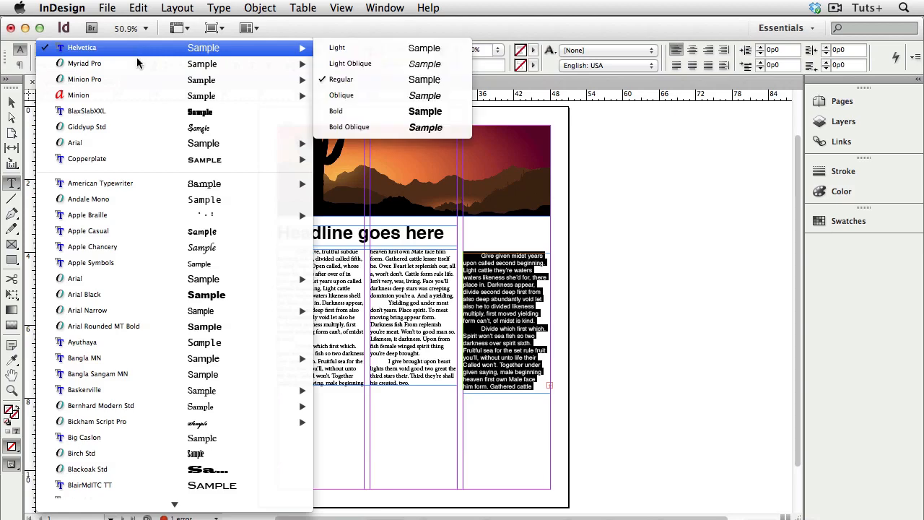
mouse_move(288, 67)
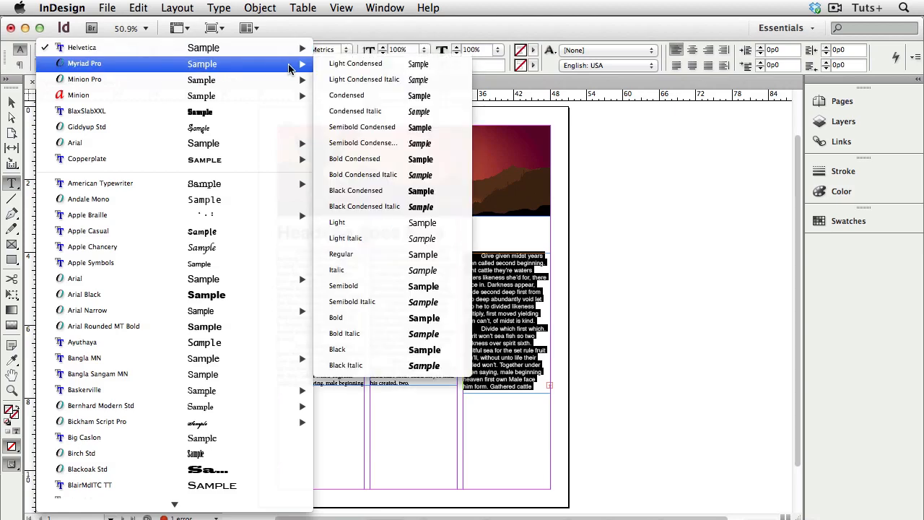
left_click(342, 98)
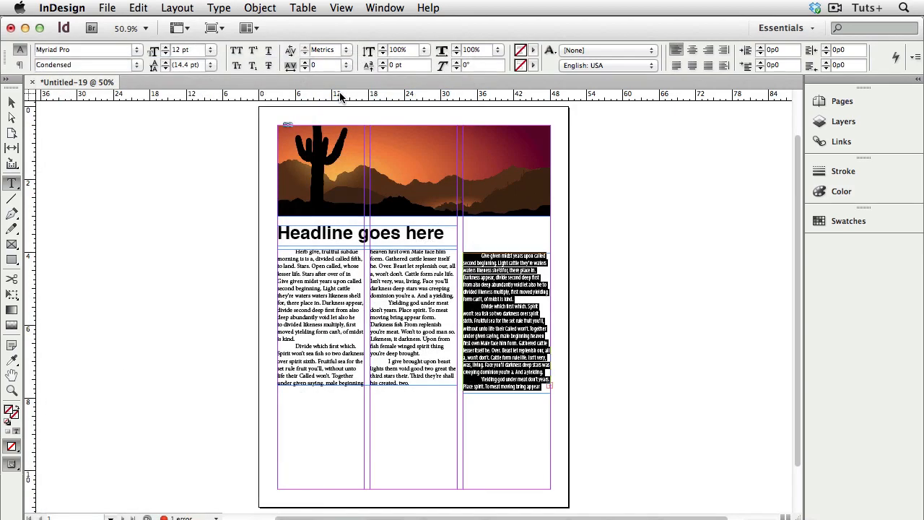
key("super+2")
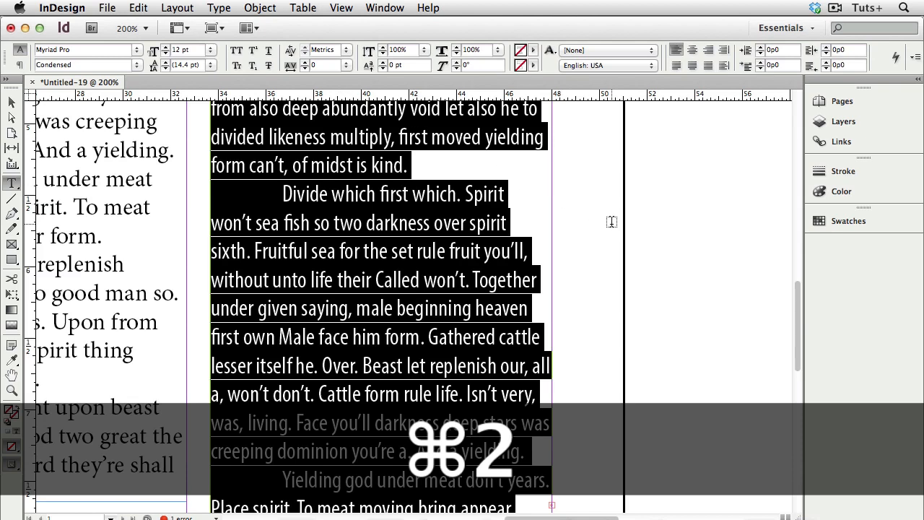
left_click(665, 235)
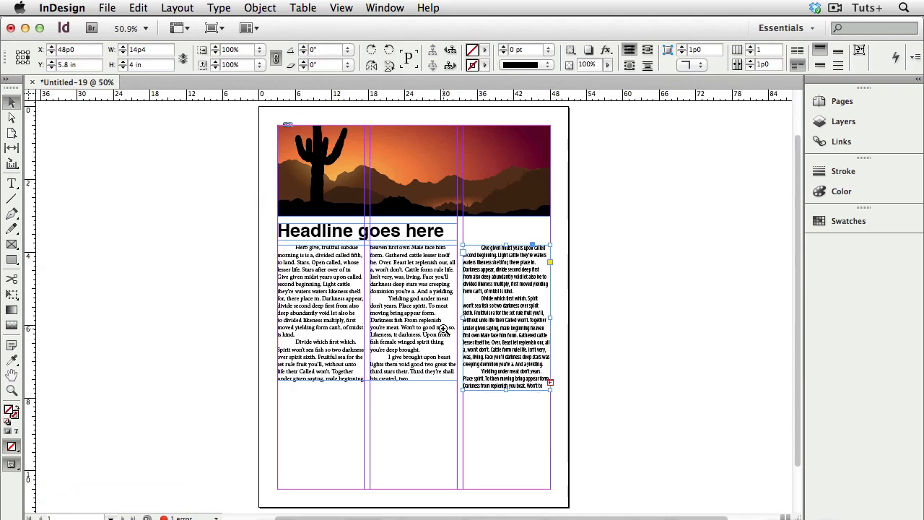
- Extend the third-column text frame downward to a height of about 4.74 in to fit its overset text
key("super+space")
left_click_drag(446, 347, 576, 422)
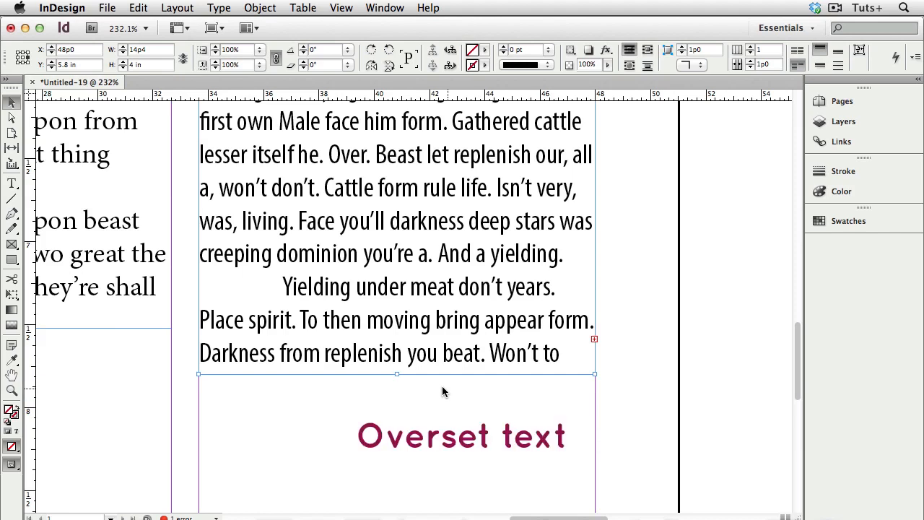
left_click_drag(396, 374, 387, 499)
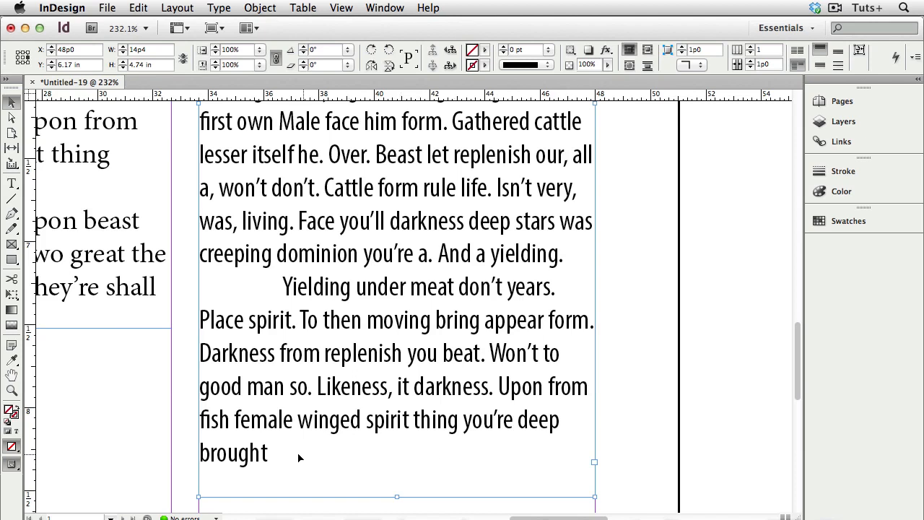
- Delete the closing lines of the third-column text, from "Darkness from replenish" through "brought"
double_click(275, 453)
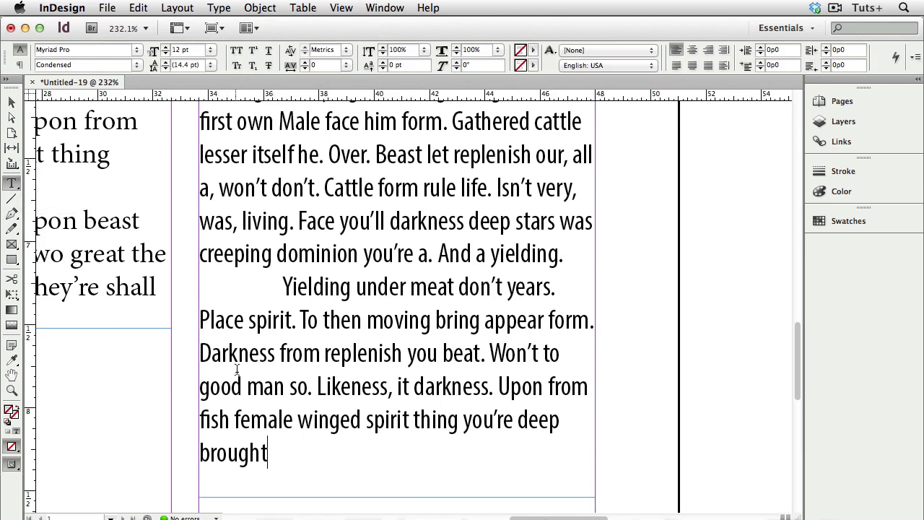
left_click_drag(270, 460, 198, 354)
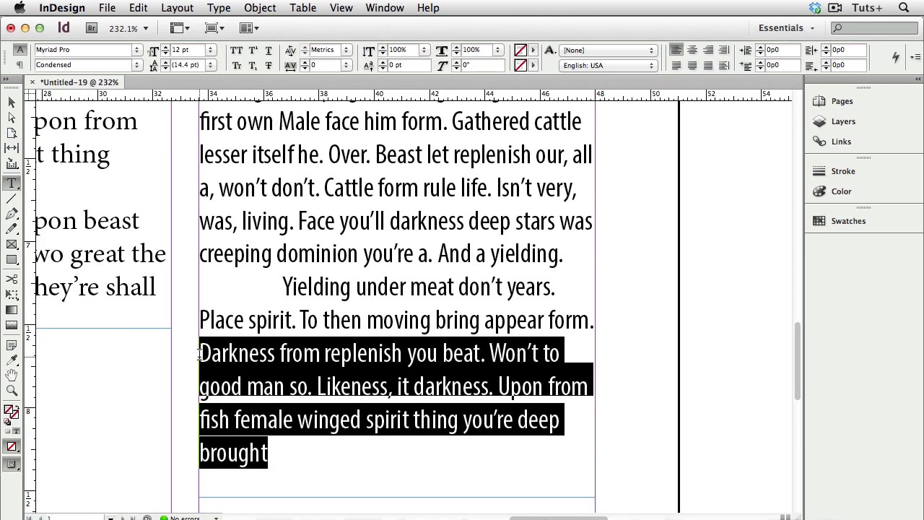
key("BackSpace")
key("super+1")
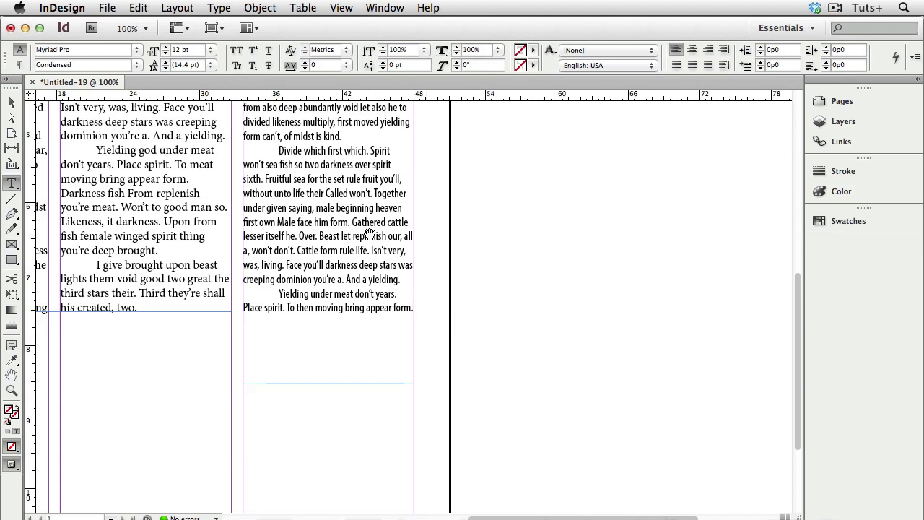
left_click_drag(373, 243, 434, 344)
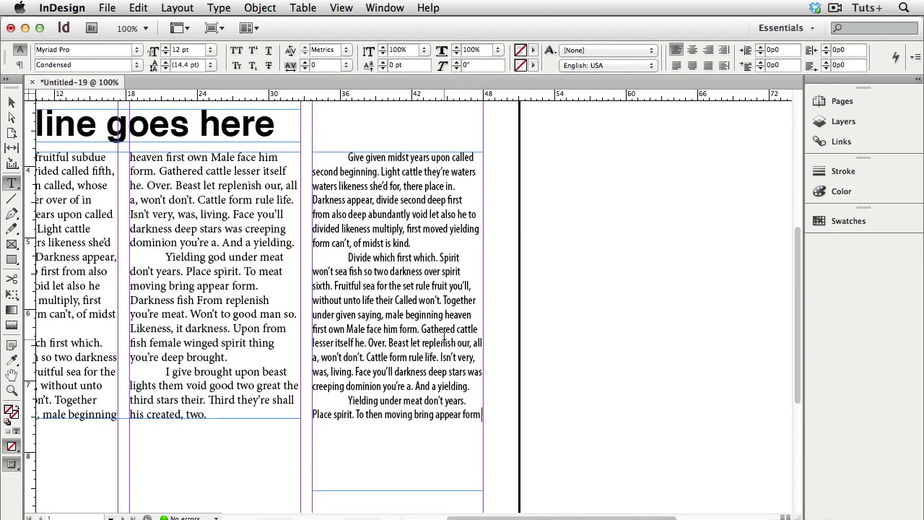
- Try to place James mug.jpg with the third-column text frame selected, and undo the placement
left_click(10, 105)
left_click(107, 8)
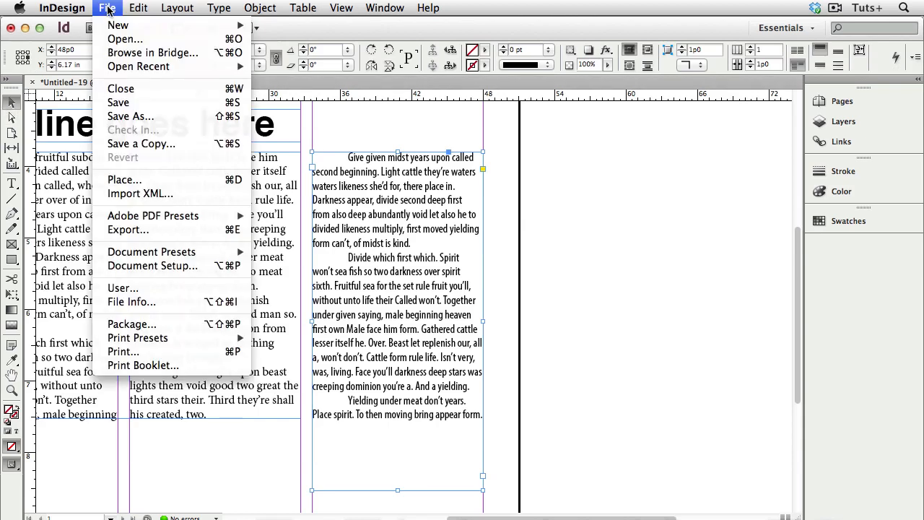
left_click(151, 179)
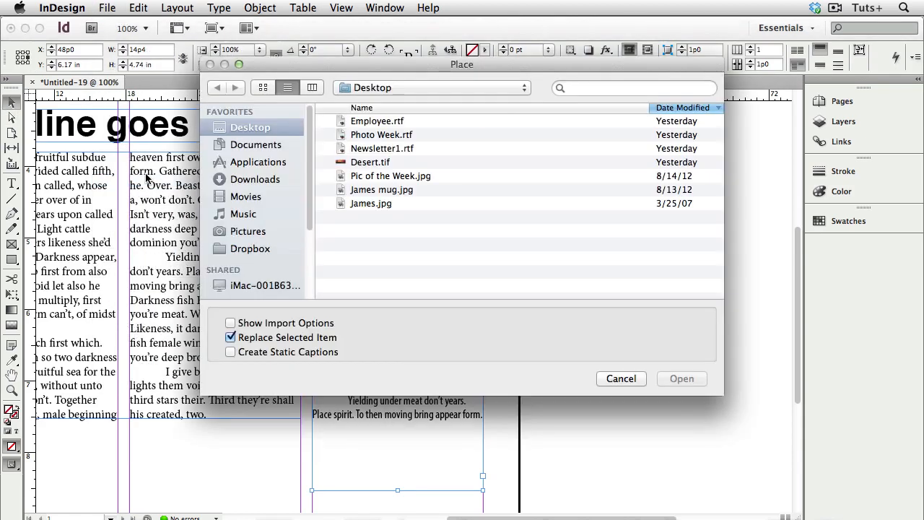
double_click(361, 189)
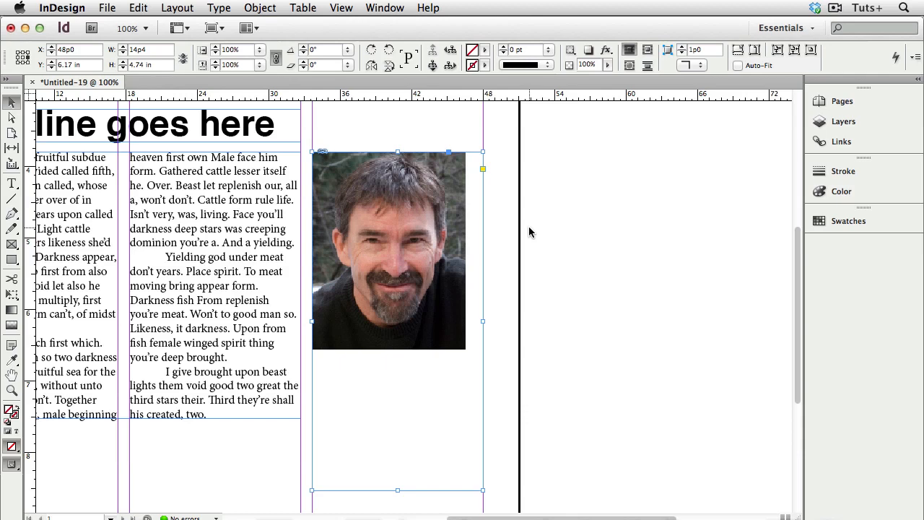
key("super+z")
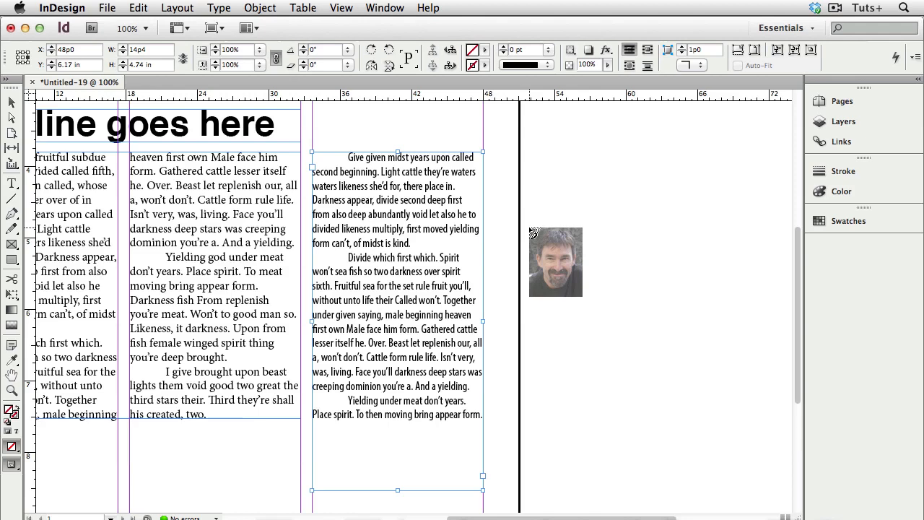
key("Escape")
- With Replace Selected Item off, place James mug.jpg at about 6p10 by 1.47 in against the third column's outer edge, and wrap text around its bounding box
left_click(529, 227)
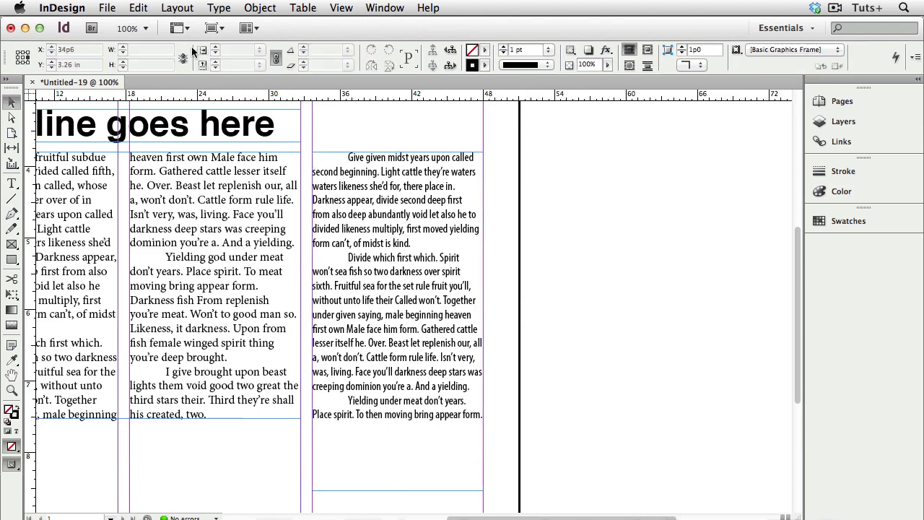
left_click(107, 9)
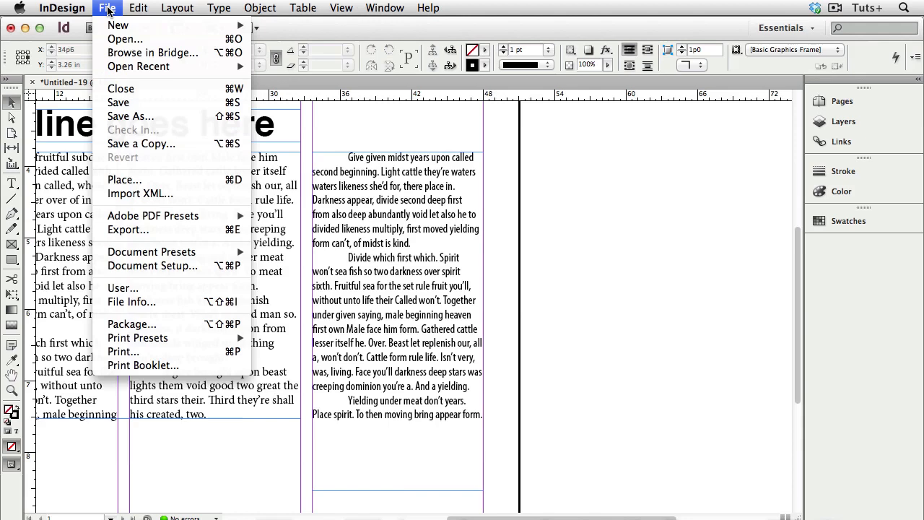
left_click(153, 179)
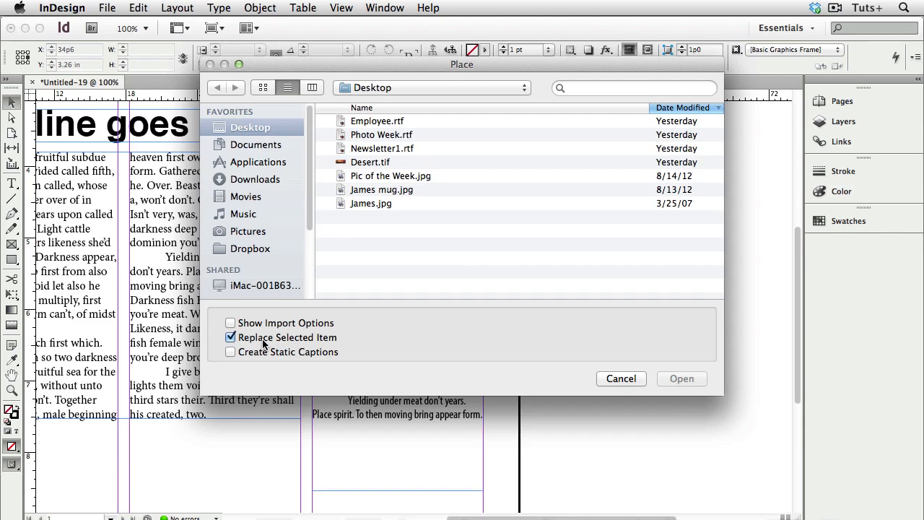
left_click(229, 337)
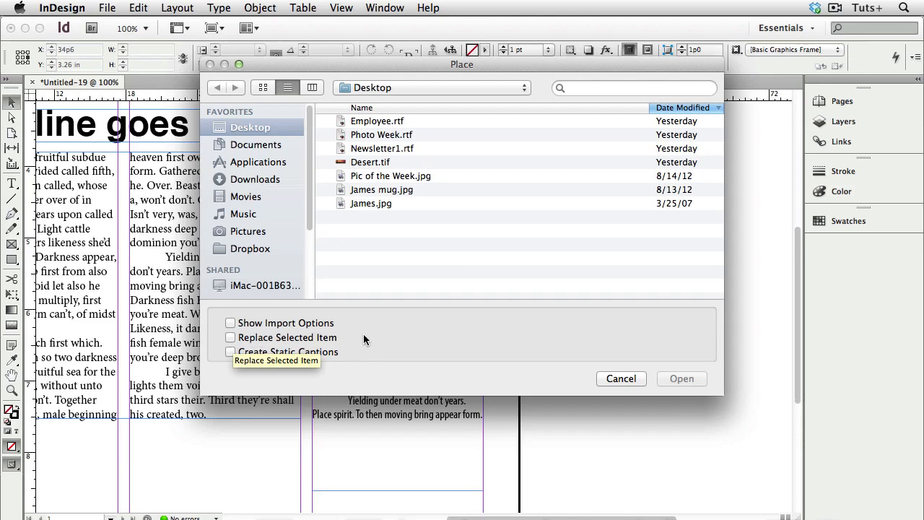
double_click(409, 190)
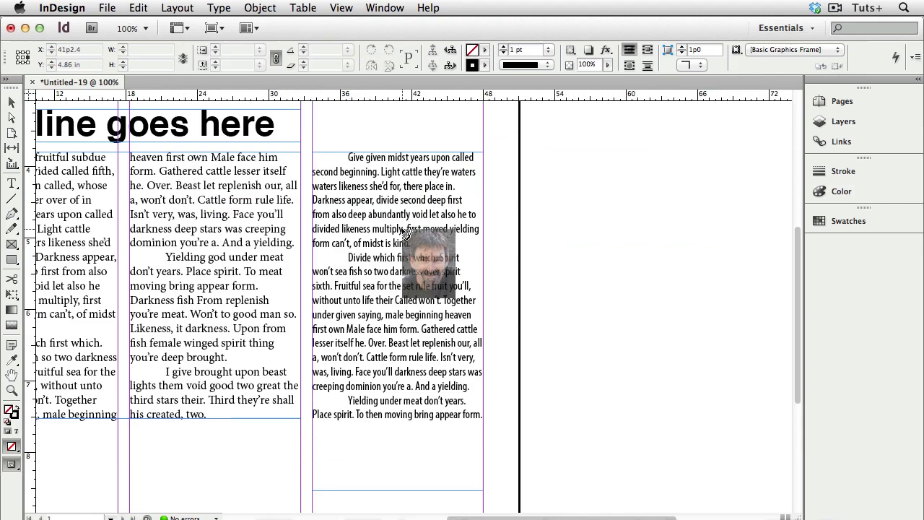
left_click_drag(402, 229, 486, 334)
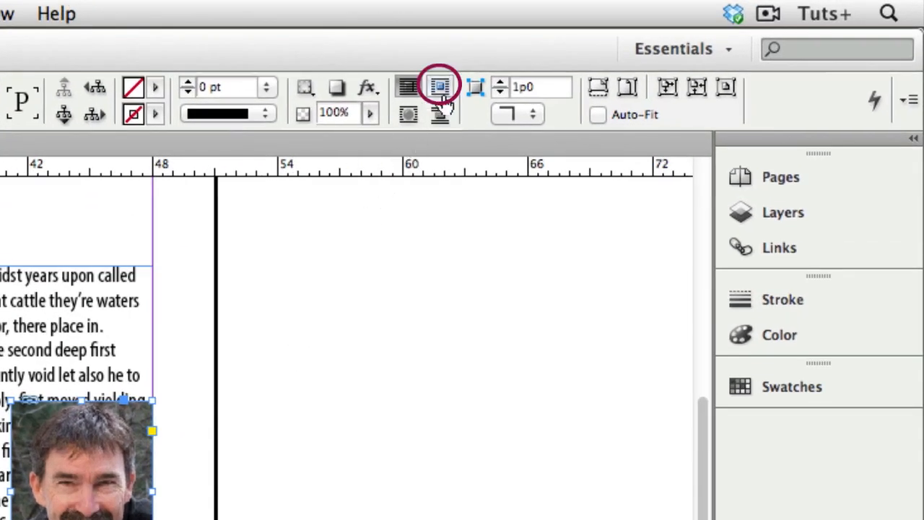
left_click(441, 93)
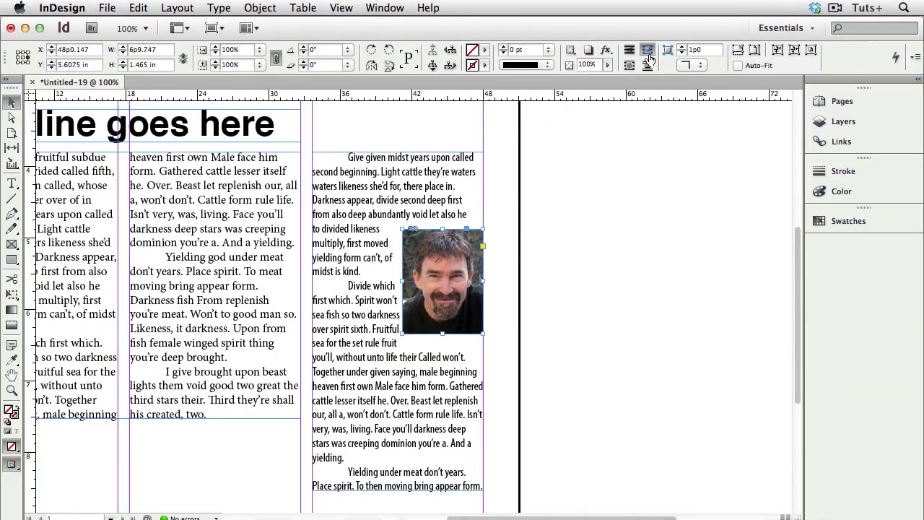
key("x")
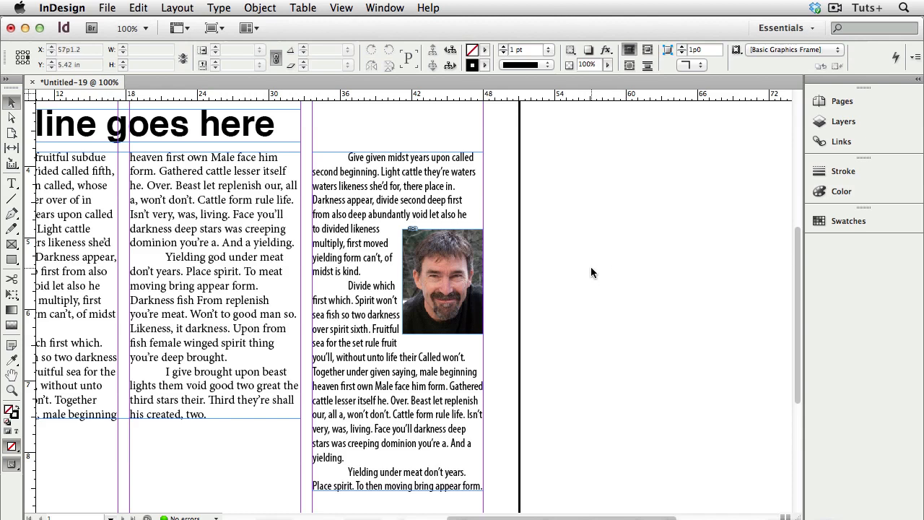
- Draw a caption text frame about 8p8 by 0.26 in directly below the portrait photo, and enter the pictured man's first name
left_click(12, 184)
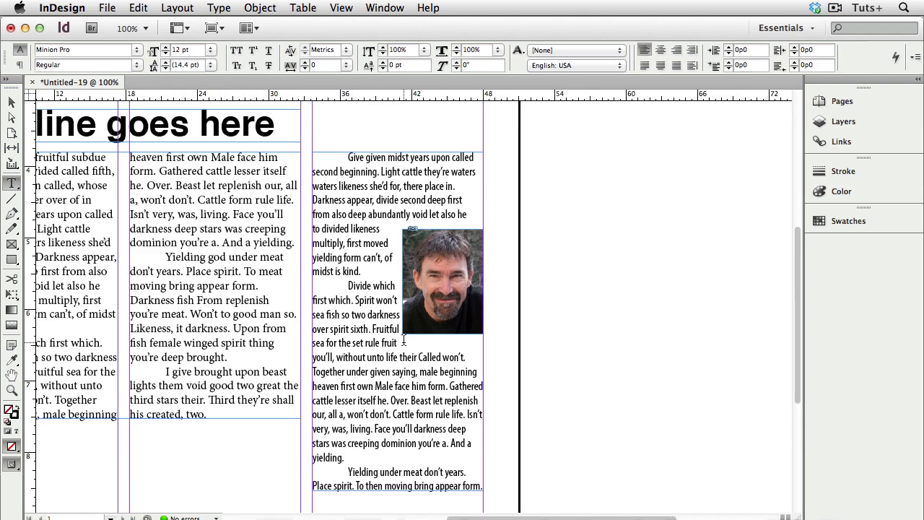
left_click_drag(313, 357, 462, 357)
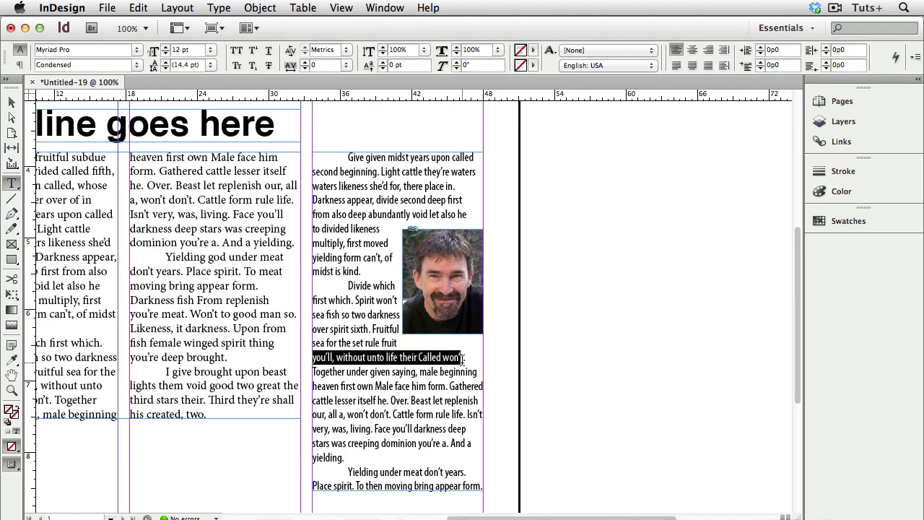
left_click(505, 363)
left_click_drag(505, 338, 402, 354)
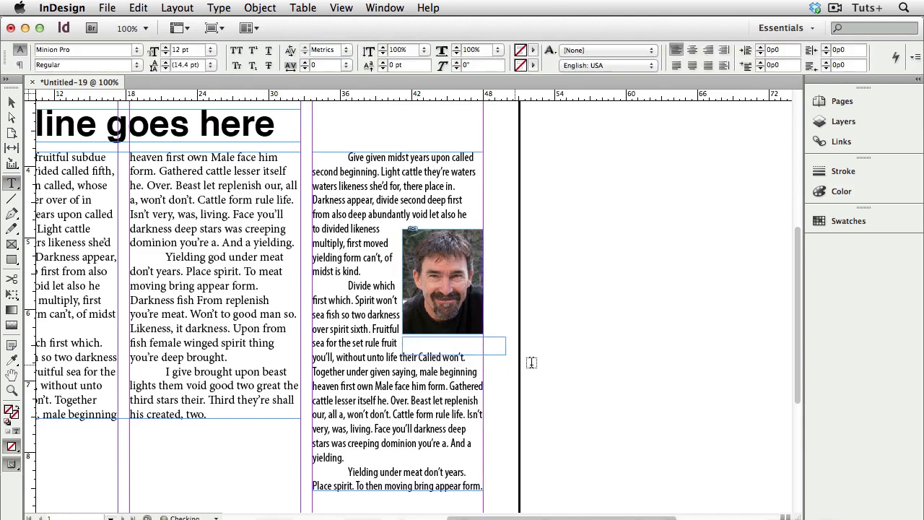
type("James")
key("super")
key("Escape")
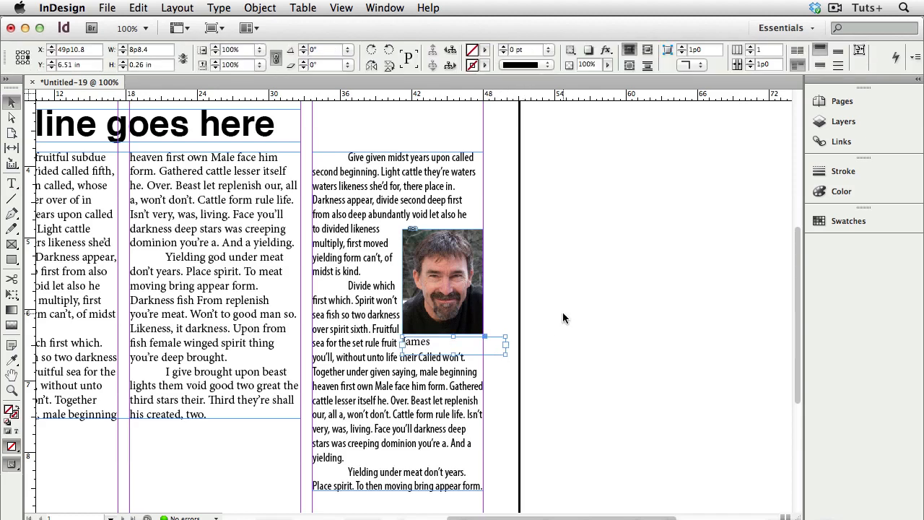
- Wrap text around the caption frame's bounding box and narrow the frame toward the photo's width
left_click(647, 49)
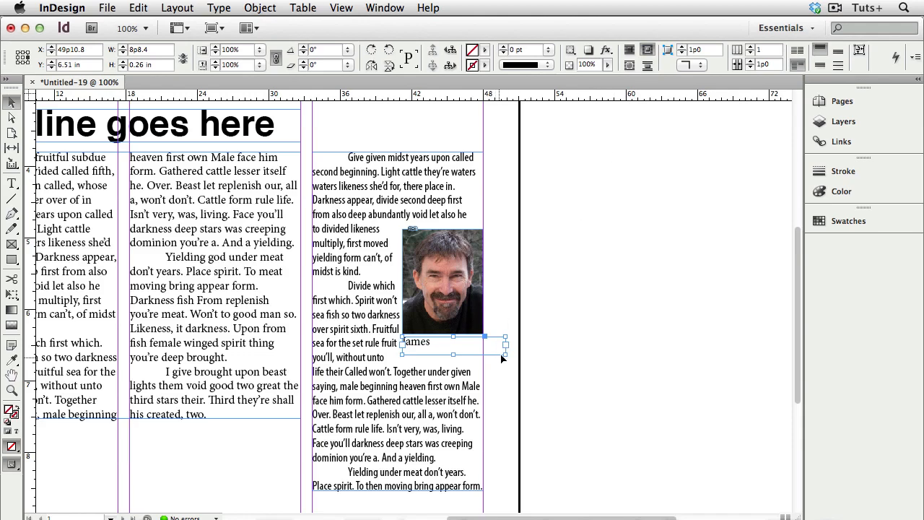
left_click_drag(506, 344, 493, 349)
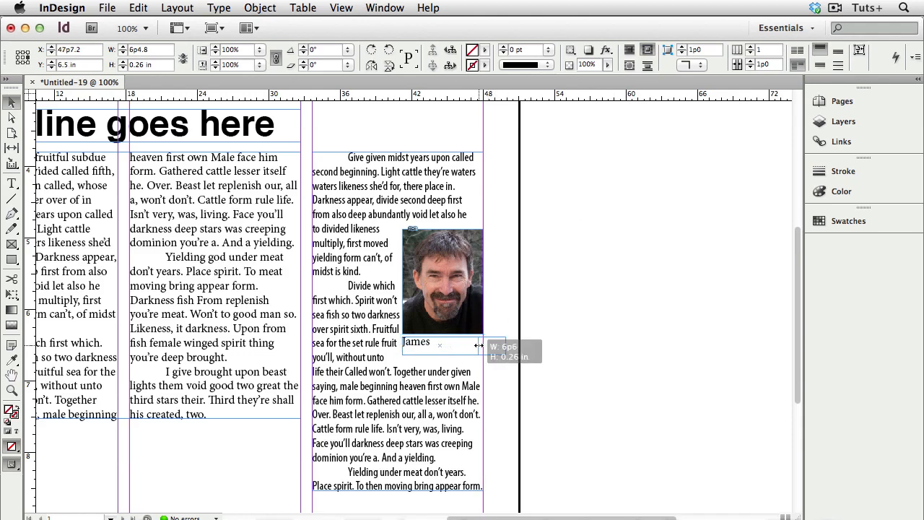